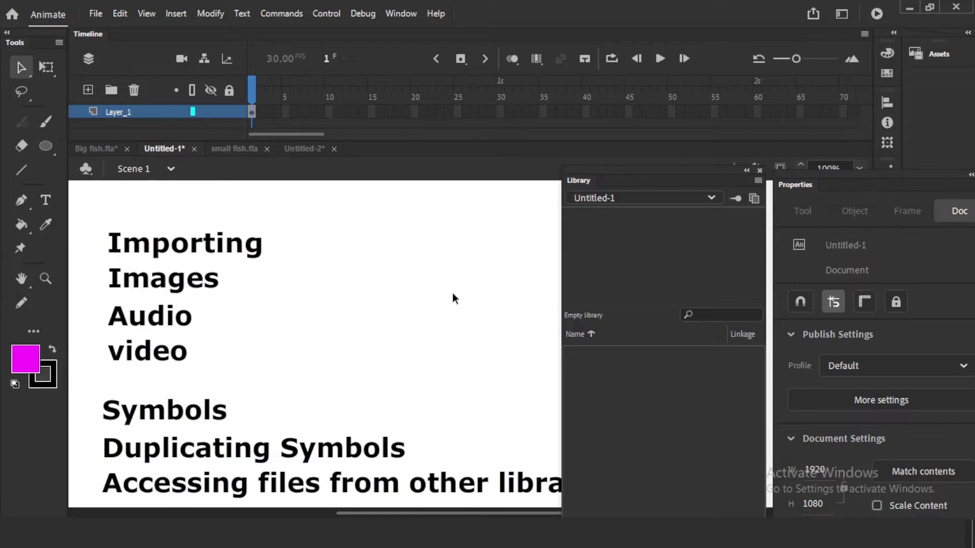
# - Reposition the floating Library panel so that it sits partly over Properties, away from the text on the stage
pyautogui.moveTo(585, 181); pyautogui.dragTo(574, 208)
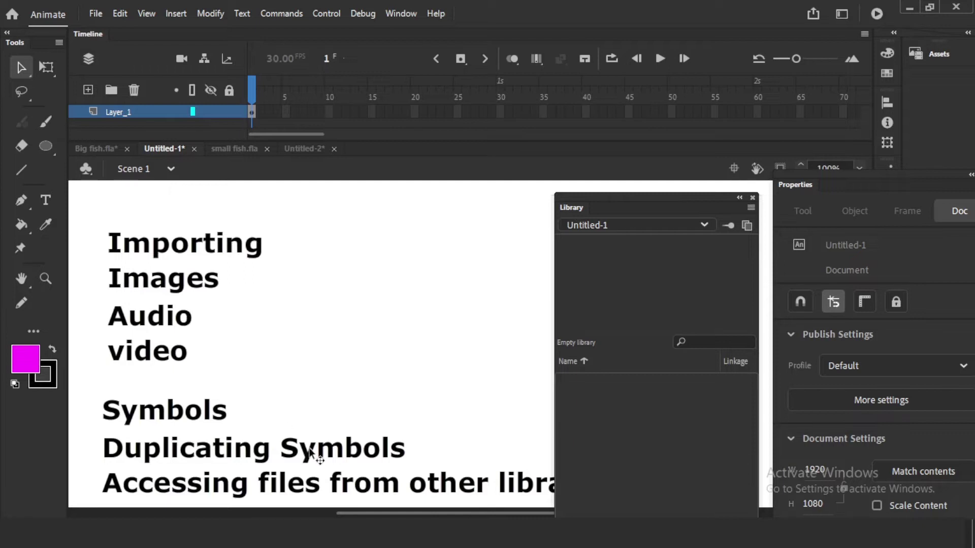
pyautogui.moveTo(561, 206); pyautogui.dragTo(652, 211)
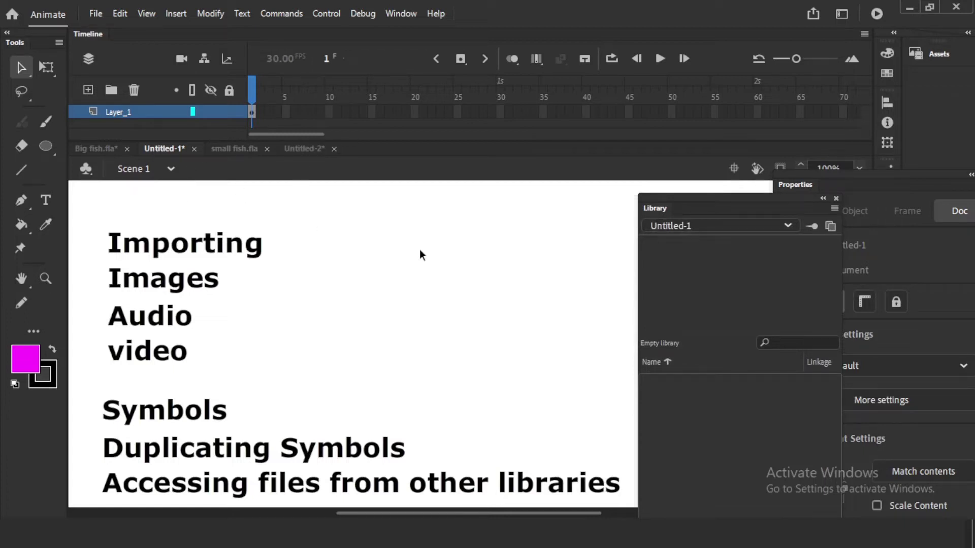
pyautogui.moveTo(669, 208); pyautogui.dragTo(637, 205)
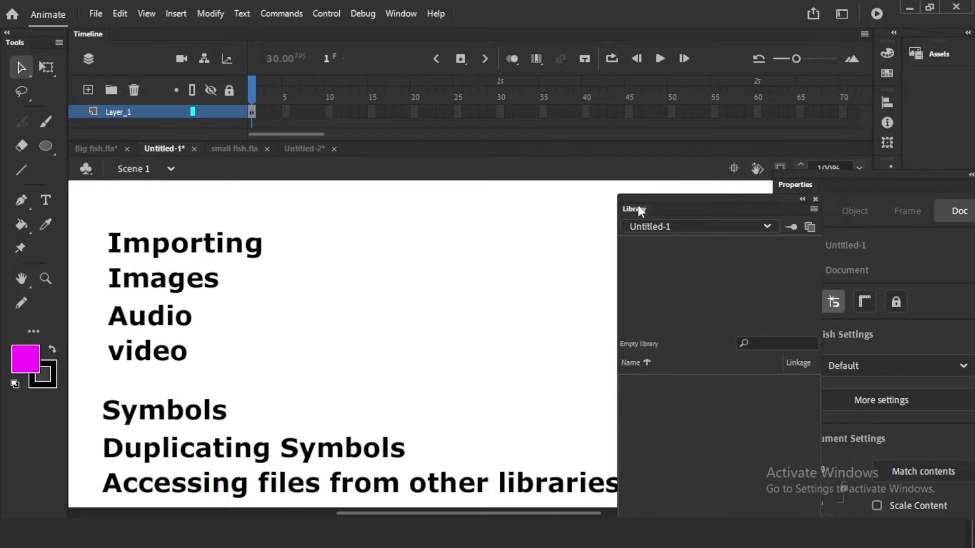
# - In the Untitled-2 document, remove Layer_2's frames from frame 10 to the end and go back to frame 1
pyautogui.click(293, 148)
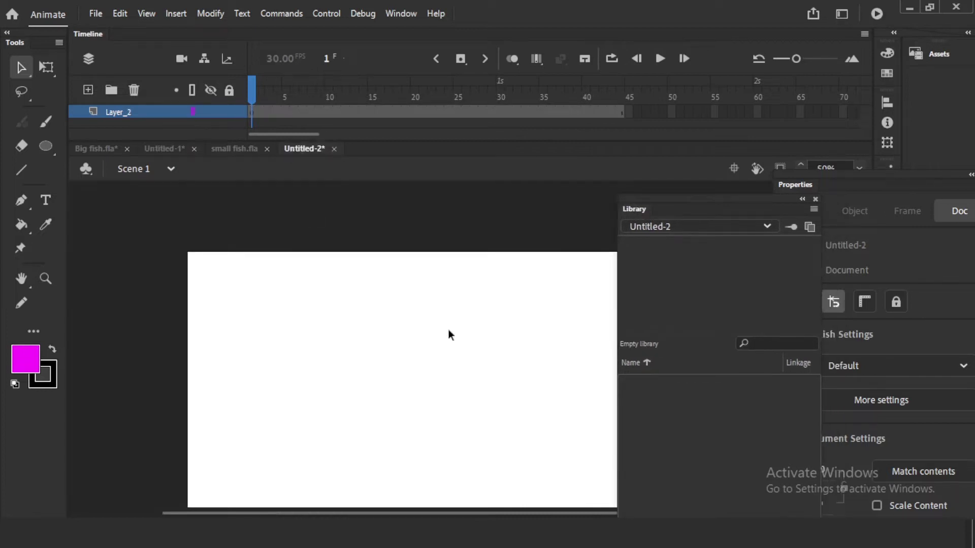
pyautogui.moveTo(442, 313); pyautogui.dragTo(429, 274)
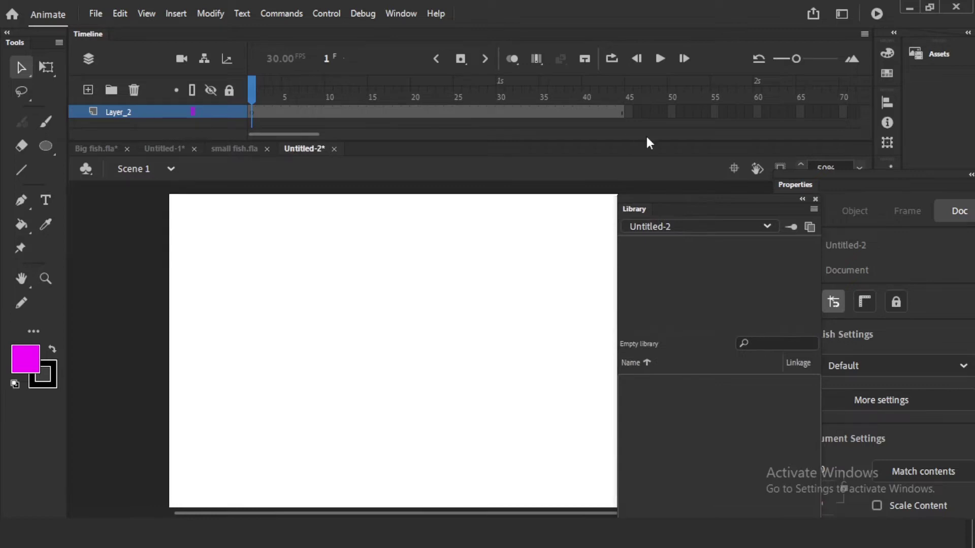
pyautogui.moveTo(628, 121); pyautogui.dragTo(330, 108)
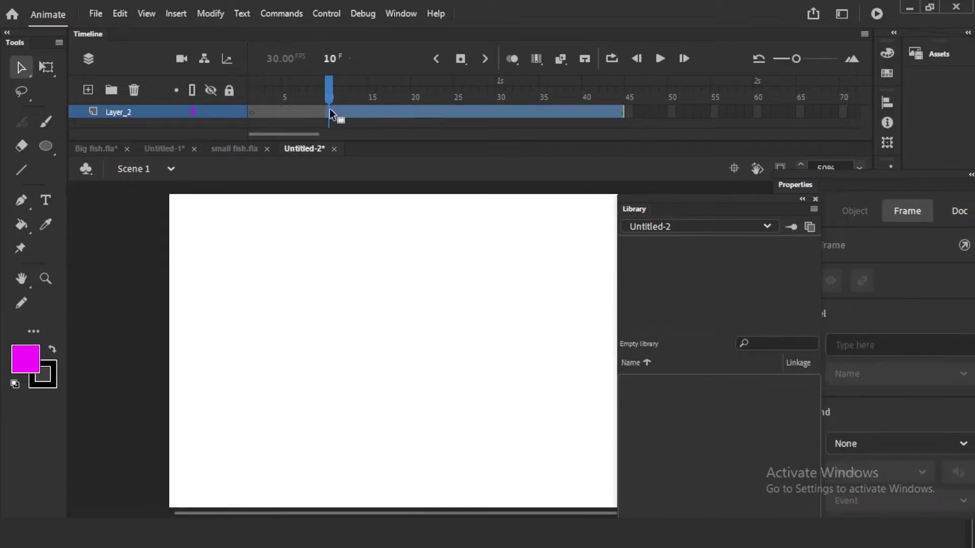
pyautogui.rightClick(330, 108)
pyautogui.click(376, 186)
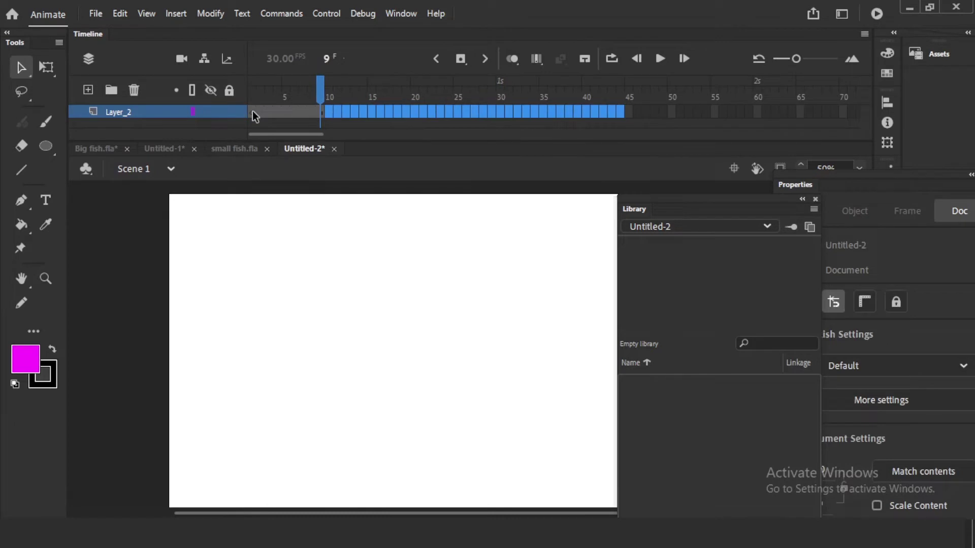
pyautogui.click(252, 111)
pyautogui.click(95, 13)
pyautogui.moveTo(180, 226)
pyautogui.click(315, 225)
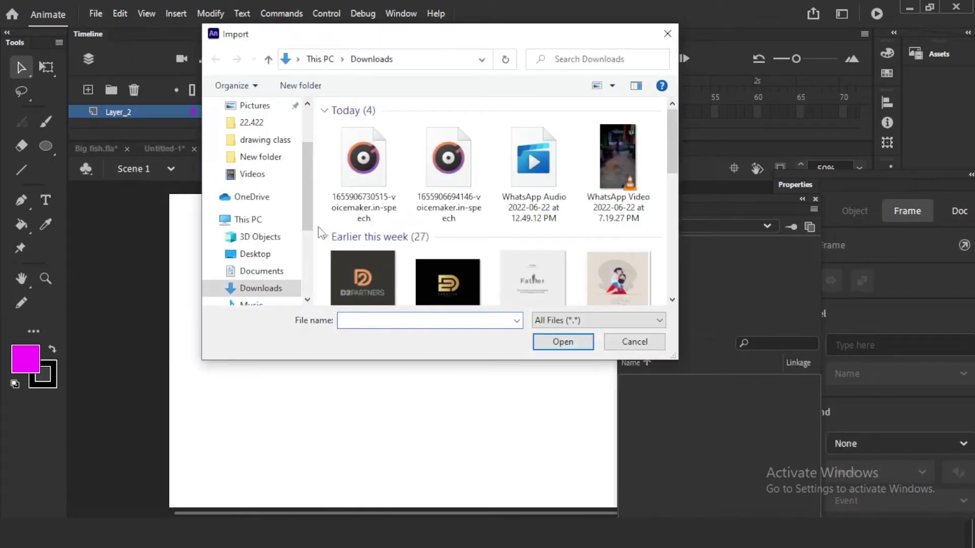
pyautogui.click(667, 33)
# - Import the Father's Day image from Downloads to the stage and move it to about X -165, Y 100
pyautogui.click(96, 13)
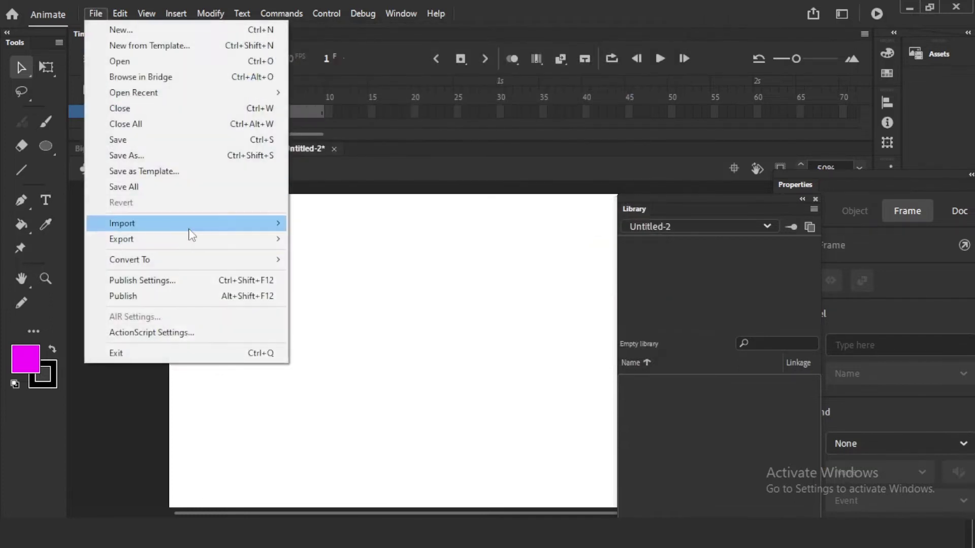
pyautogui.moveTo(269, 228)
pyautogui.click(325, 228)
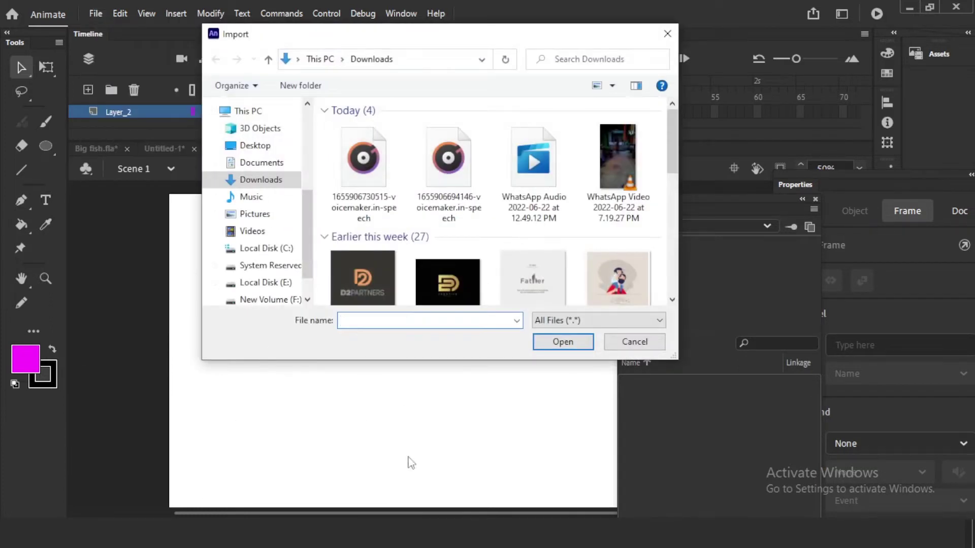
pyautogui.click(534, 282)
pyautogui.click(558, 343)
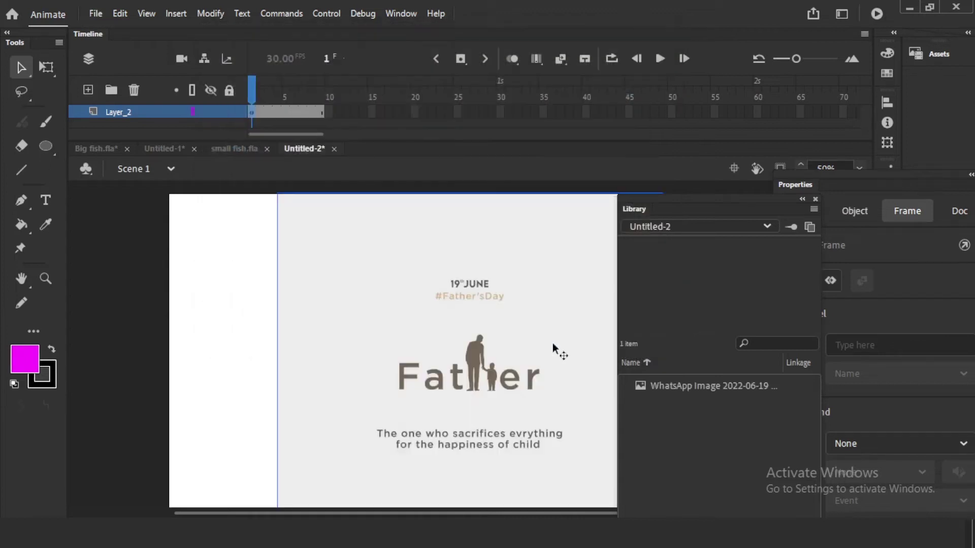
pyautogui.moveTo(502, 331); pyautogui.dragTo(346, 362)
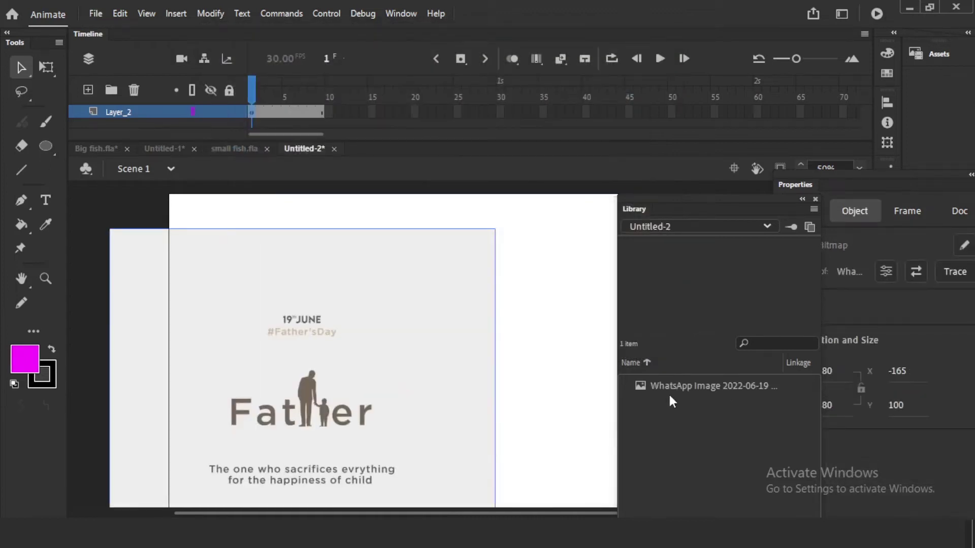
# - Preview the imported image in the library, and delete its instance from the stage
pyautogui.click(676, 388)
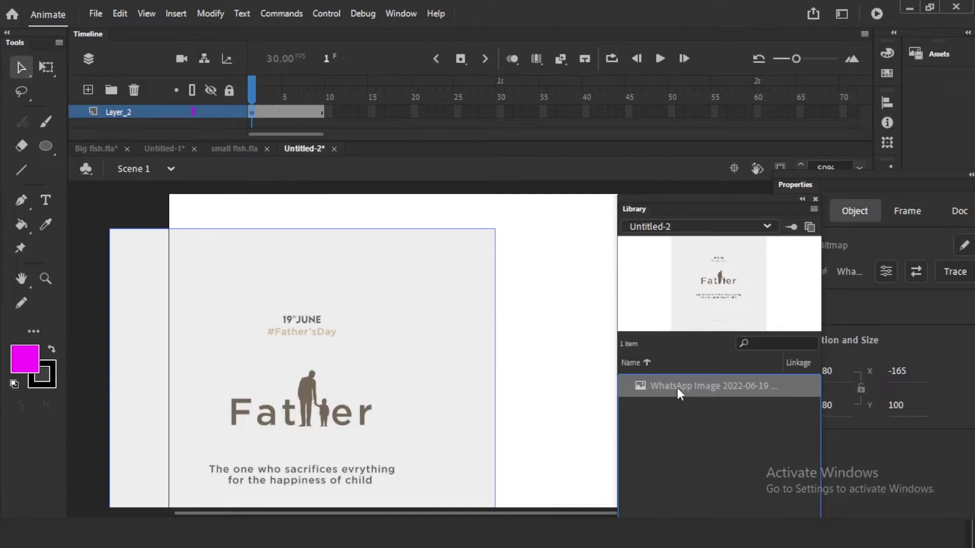
pyautogui.click(546, 304)
pyautogui.click(450, 329)
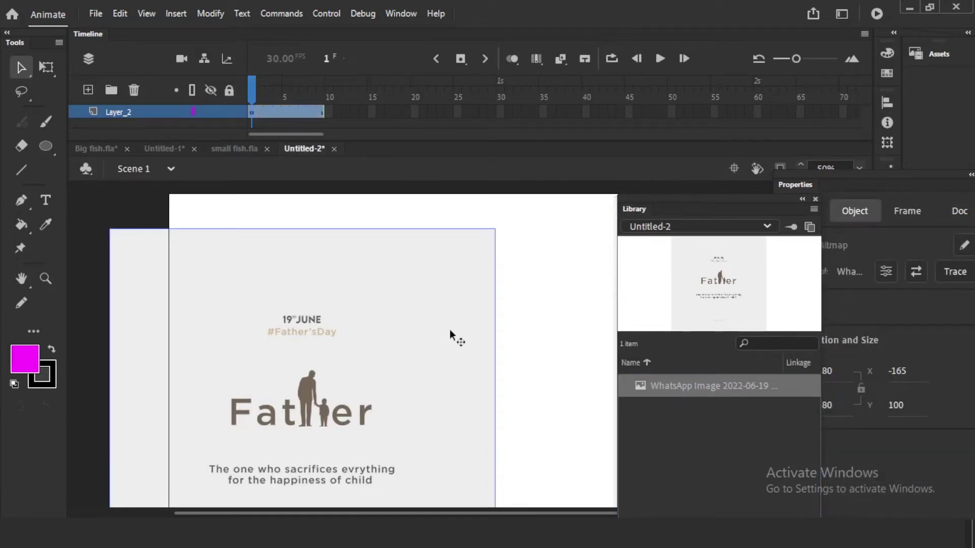
pyautogui.press('Delete')
# - Place the Father's Day image from the library on the stage at about X -218, Y -26 and delete that instance
pyautogui.moveTo(690, 388); pyautogui.dragTo(346, 321)
pyautogui.moveTo(422, 352); pyautogui.dragTo(422, 352)
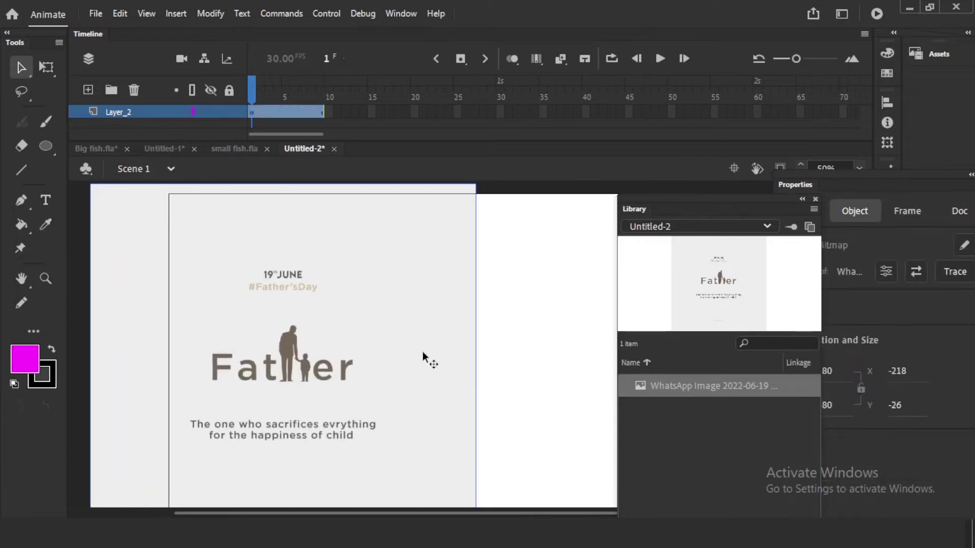
pyautogui.press('Delete')
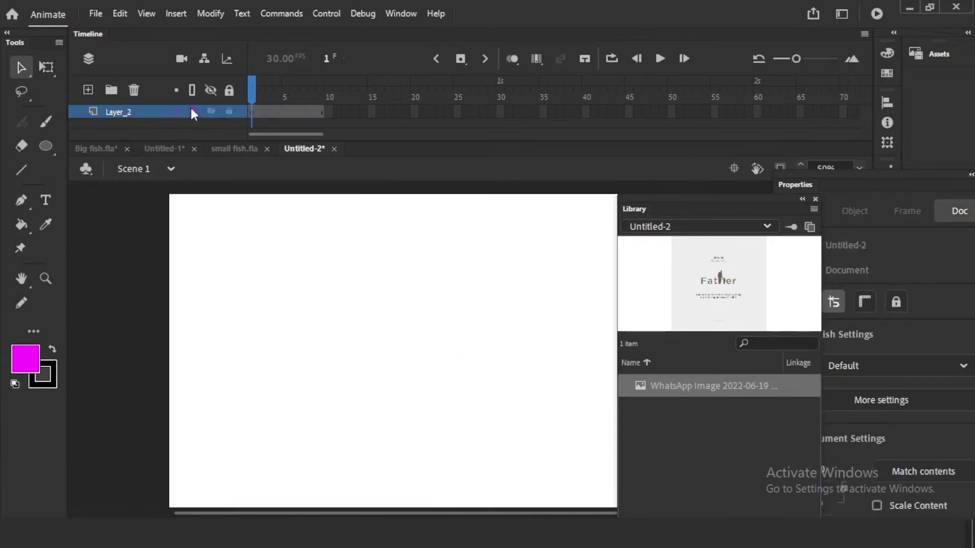
pyautogui.click(97, 14)
pyautogui.moveTo(153, 225)
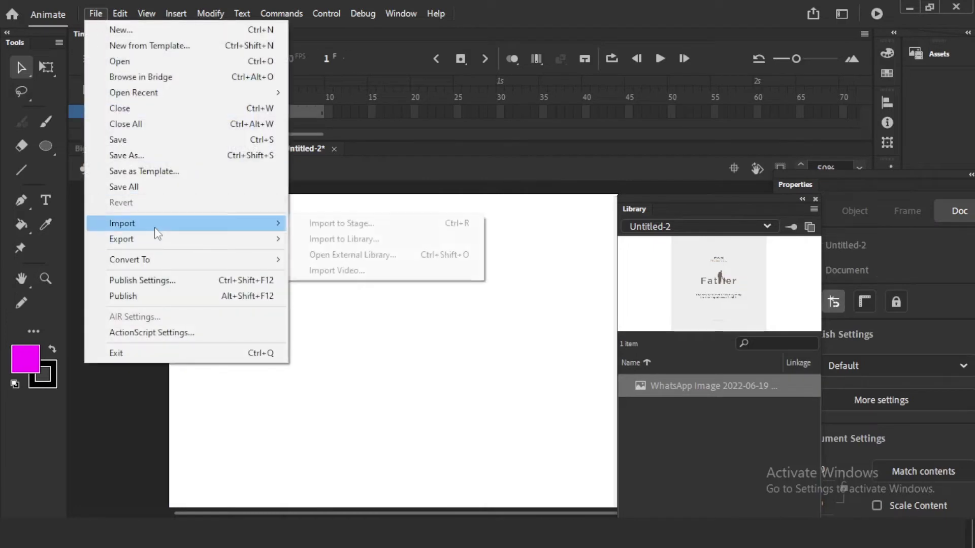
pyautogui.click(331, 223)
pyautogui.click(363, 167)
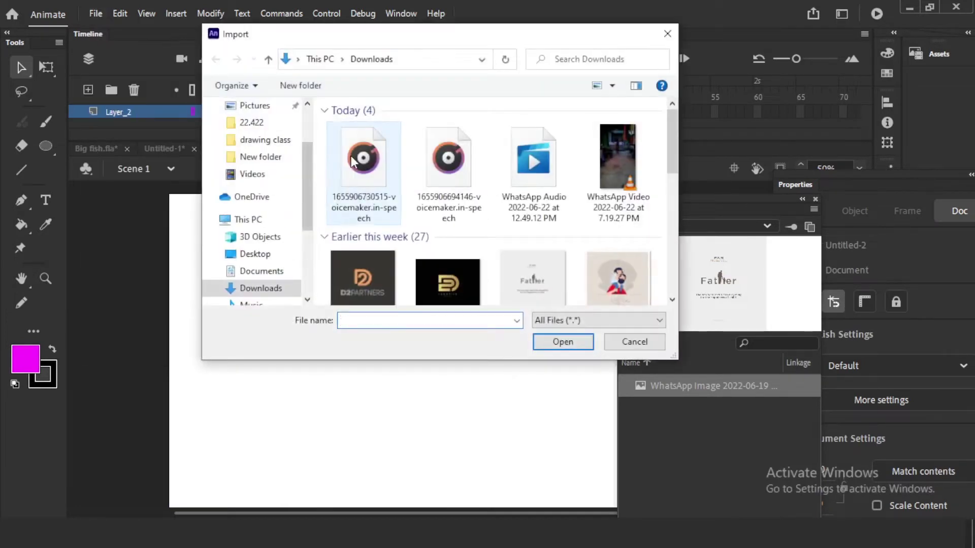
pyautogui.click(563, 342)
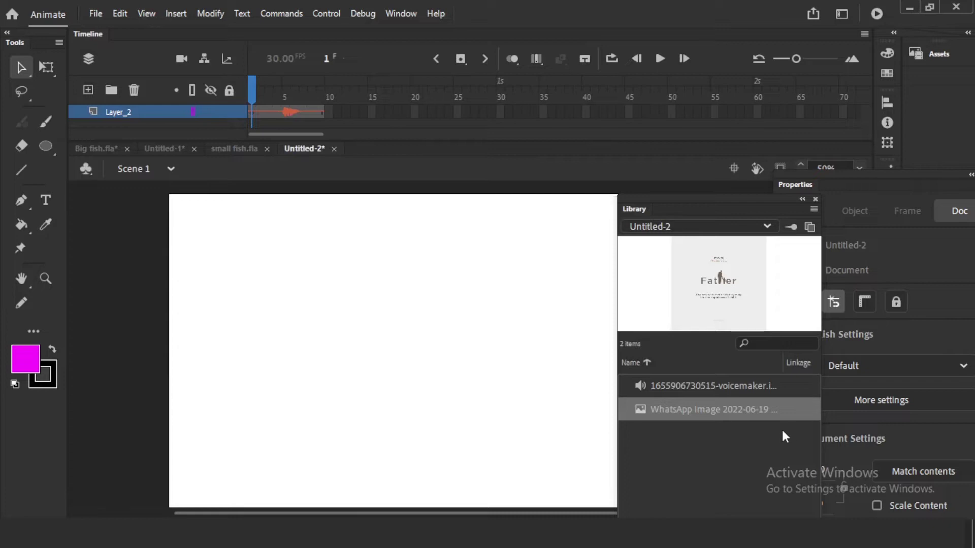
pyautogui.click(730, 388)
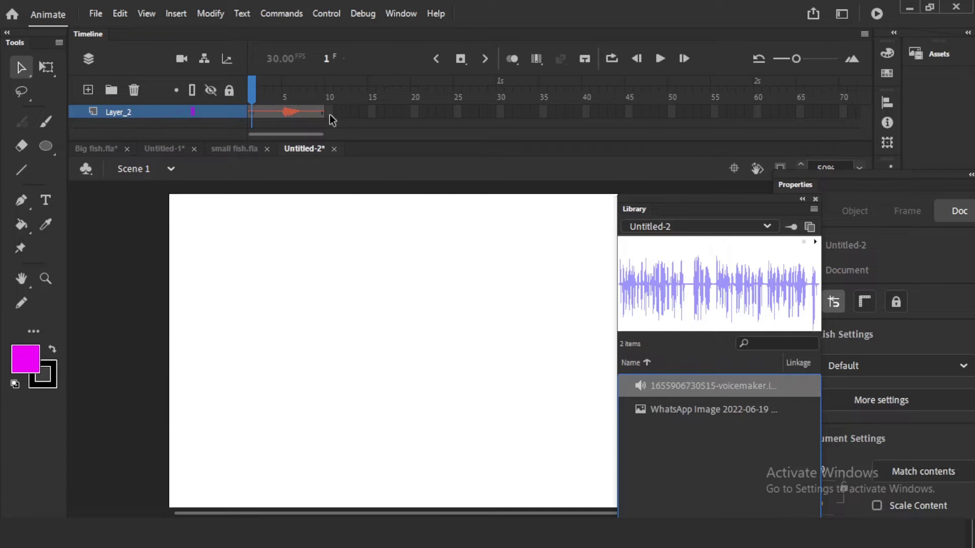
# - Add a new layer above Layer_2 and delete Layer_2, which holds the audio
pyautogui.click(308, 110)
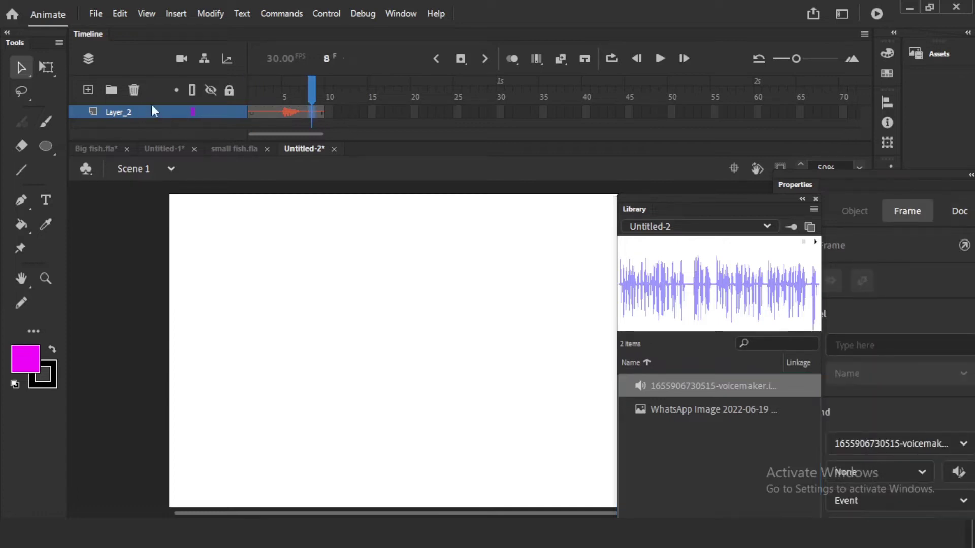
pyautogui.click(89, 90)
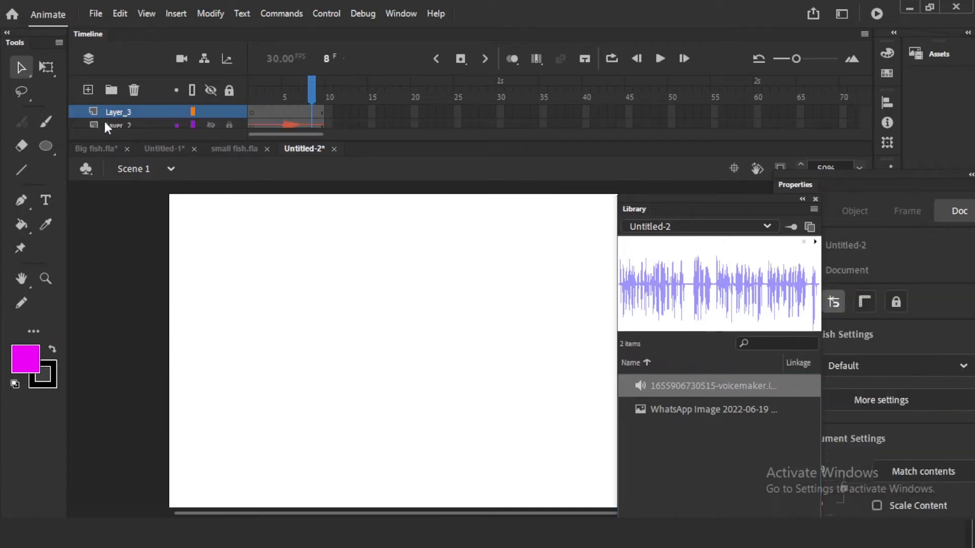
pyautogui.click(104, 121)
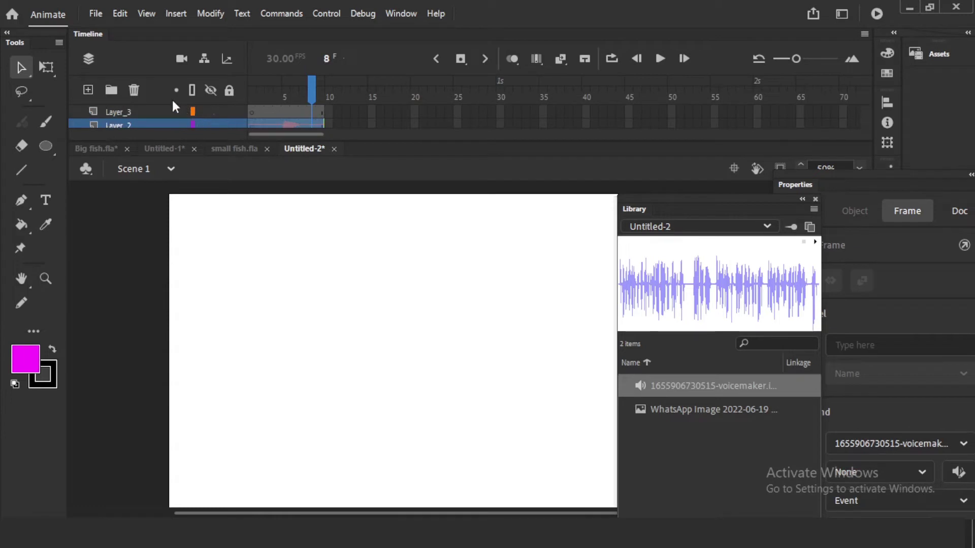
pyautogui.click(134, 89)
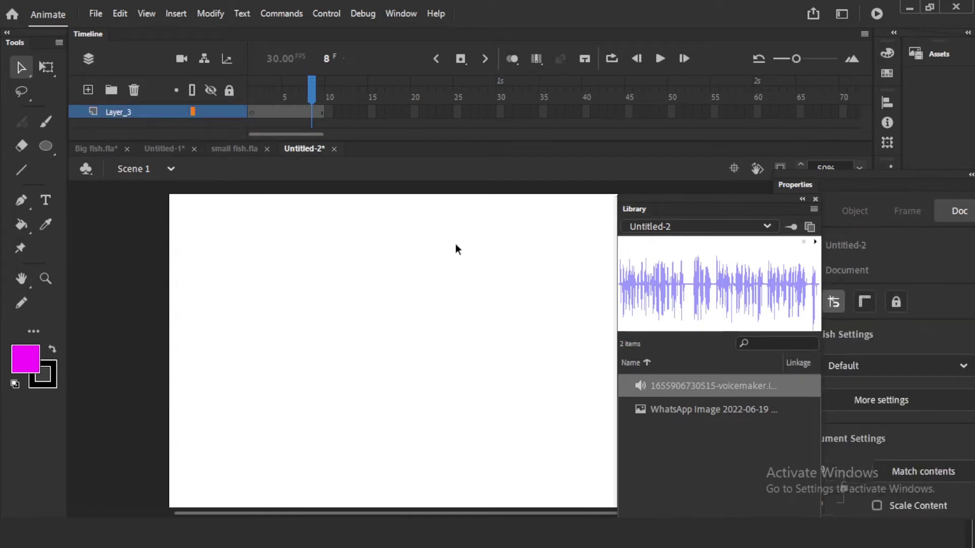
# - Draw an orange-filled circle with the Oval tool at about X 228, Y 118 on the stage
pyautogui.click(45, 146)
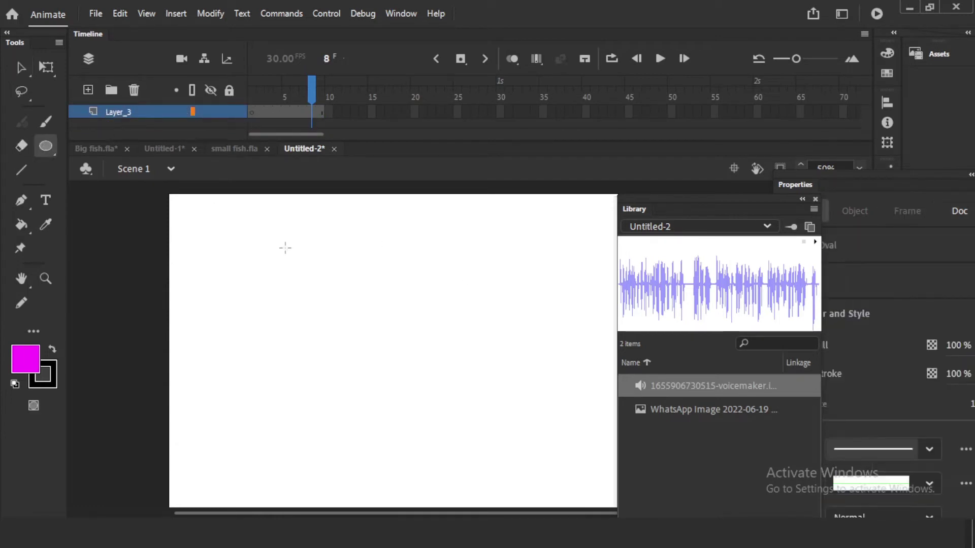
pyautogui.click(25, 359)
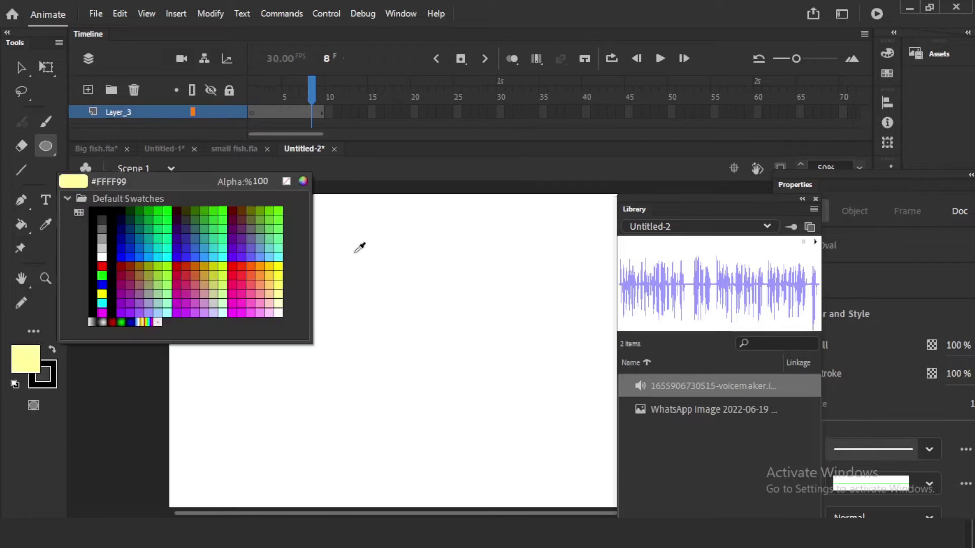
pyautogui.click(249, 264)
pyautogui.moveTo(249, 235); pyautogui.dragTo(417, 402)
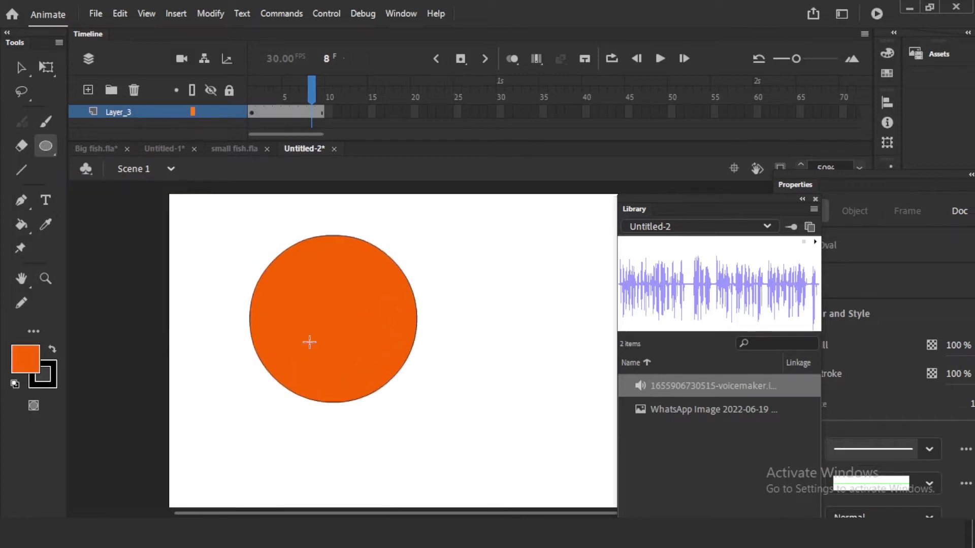
# - Convert the whole orange circle, fill and outline, into a Graphic symbol, keeping the default name
pyautogui.click(21, 67)
pyautogui.moveTo(206, 206); pyautogui.dragTo(538, 495)
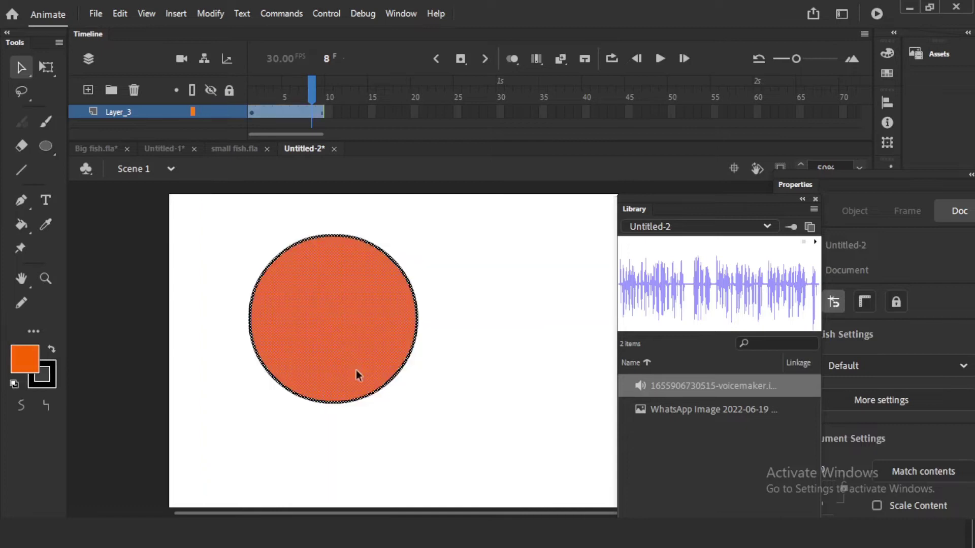
pyautogui.rightClick(321, 325)
pyautogui.click(400, 495)
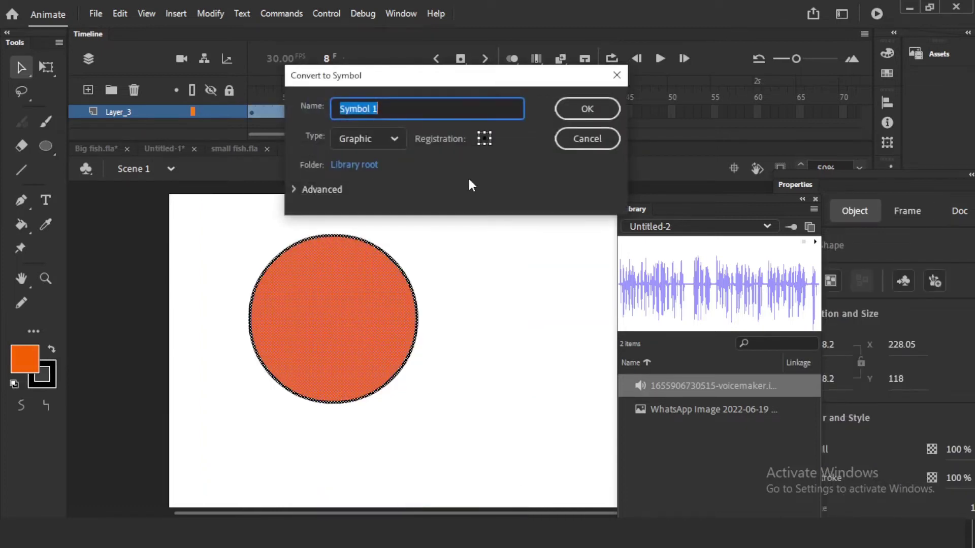
pyautogui.click(570, 111)
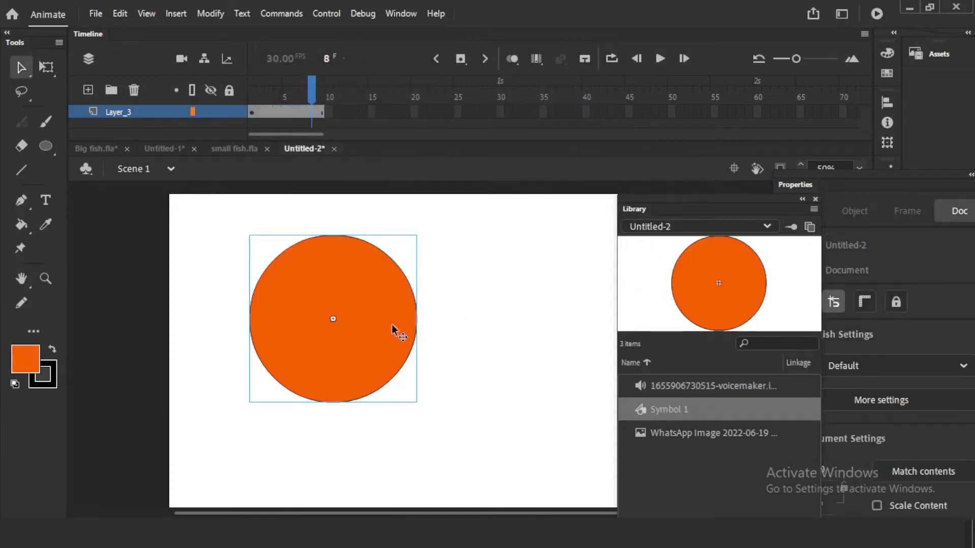
# - Select the circle instance on the stage and preview the audio, image and symbol items in the library
pyautogui.click(376, 326)
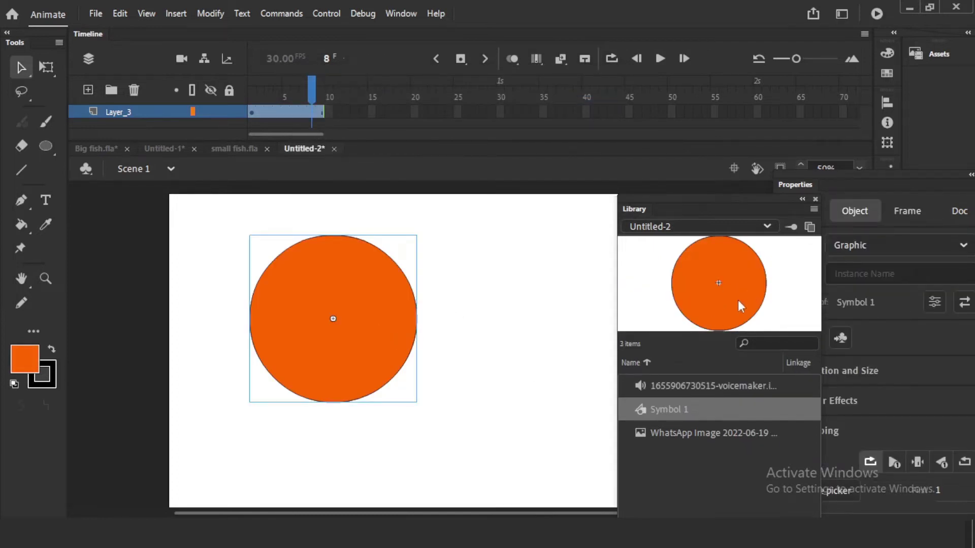
pyautogui.click(695, 384)
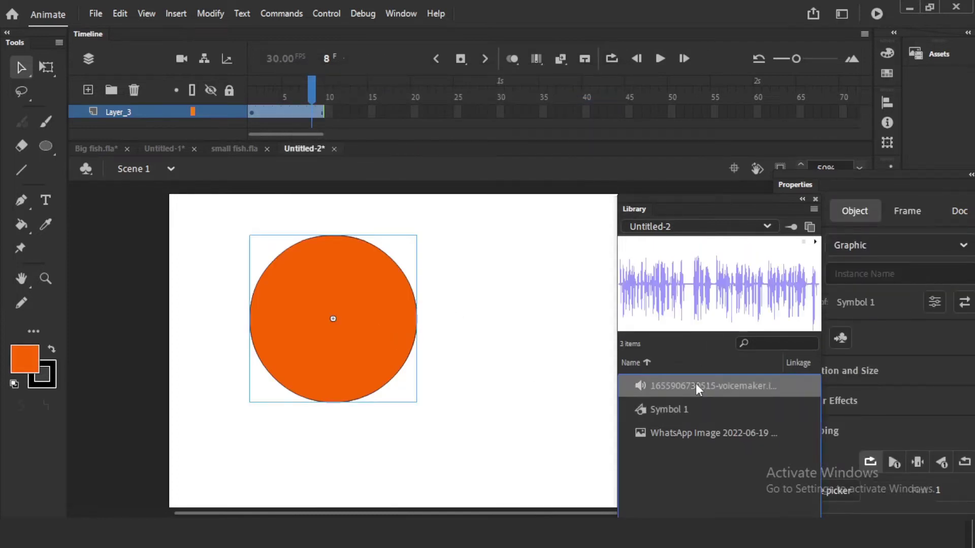
pyautogui.click(681, 432)
pyautogui.click(682, 411)
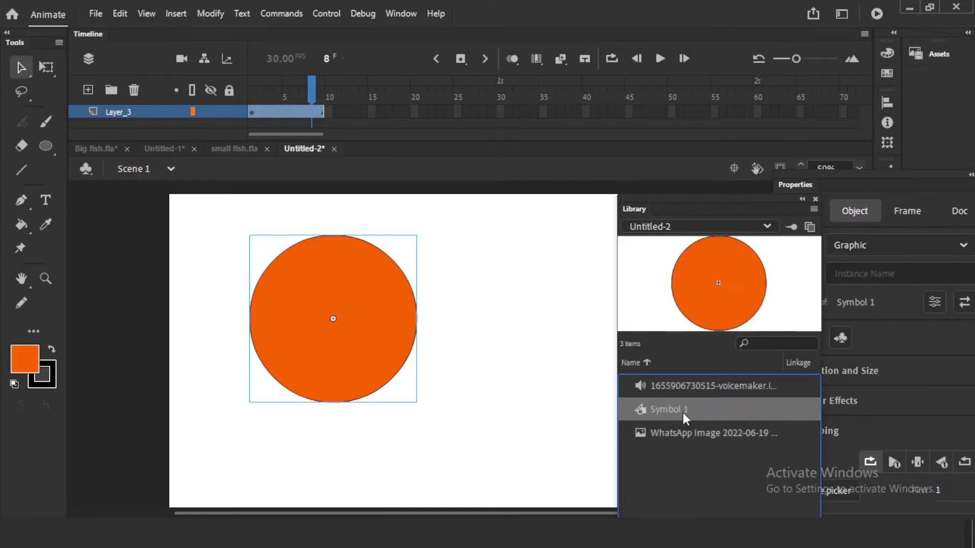
# - Delete the orange circle instance from the stage, keeping its symbol in the library
pyautogui.click(379, 329)
pyautogui.press('Delete')
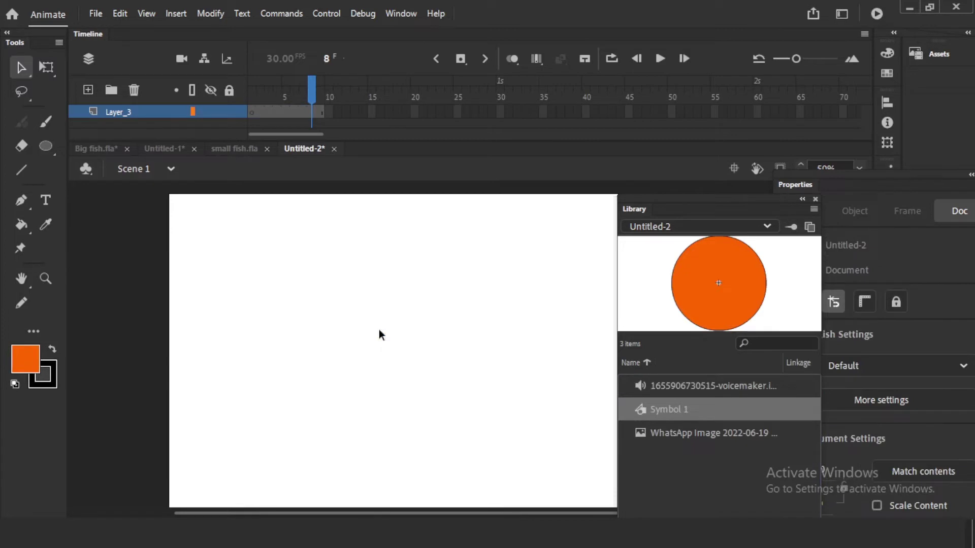
pyautogui.scroll(-1, 440, 327)
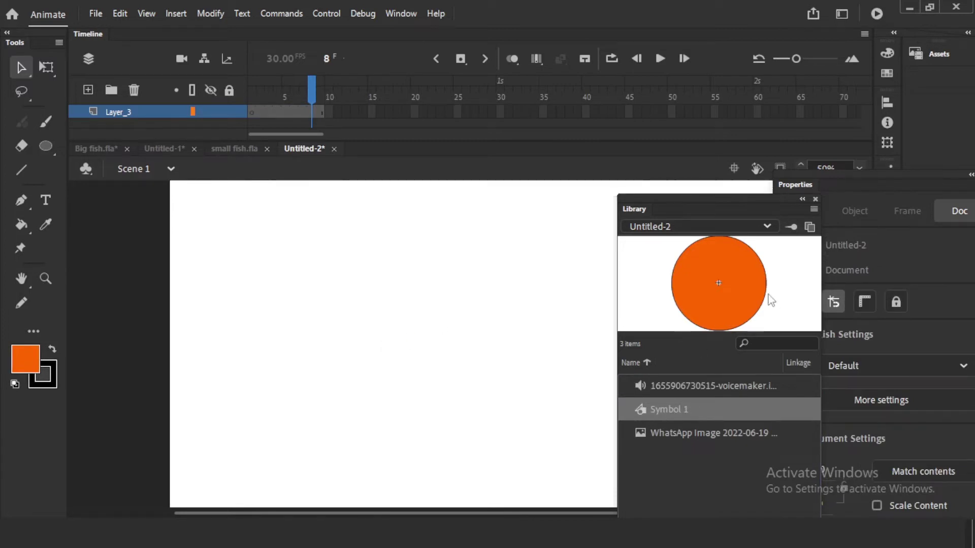
# - Restore the deleted orange circle and add two more Symbol 1 instances, spreading all three across the stage
pyautogui.hotkey('ctrl', 'z')
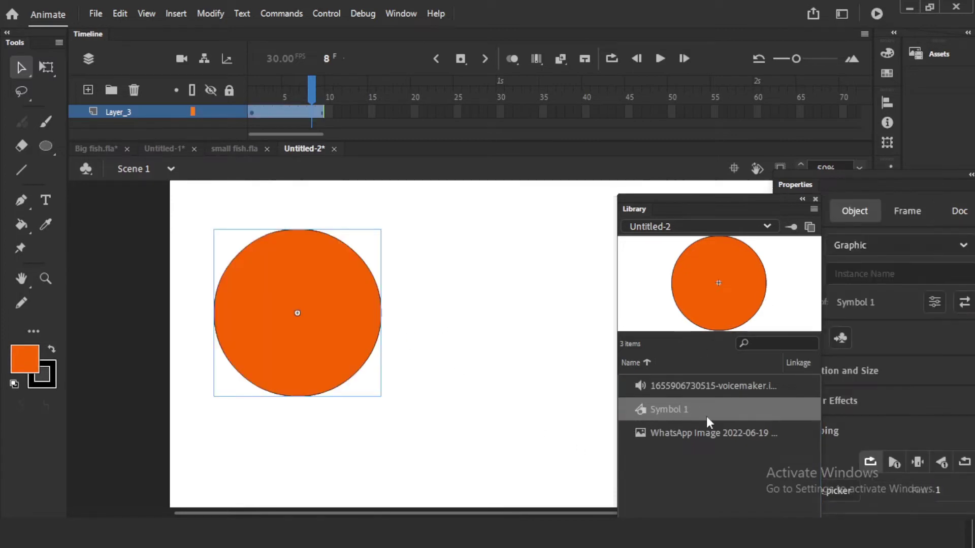
pyautogui.hotkey('ctrl', 'v')
pyautogui.moveTo(660, 409); pyautogui.dragTo(495, 431)
pyautogui.click(544, 311)
pyautogui.moveTo(266, 322); pyautogui.dragTo(168, 319)
pyautogui.moveTo(407, 271); pyautogui.dragTo(410, 241)
pyautogui.moveTo(510, 449); pyautogui.dragTo(453, 452)
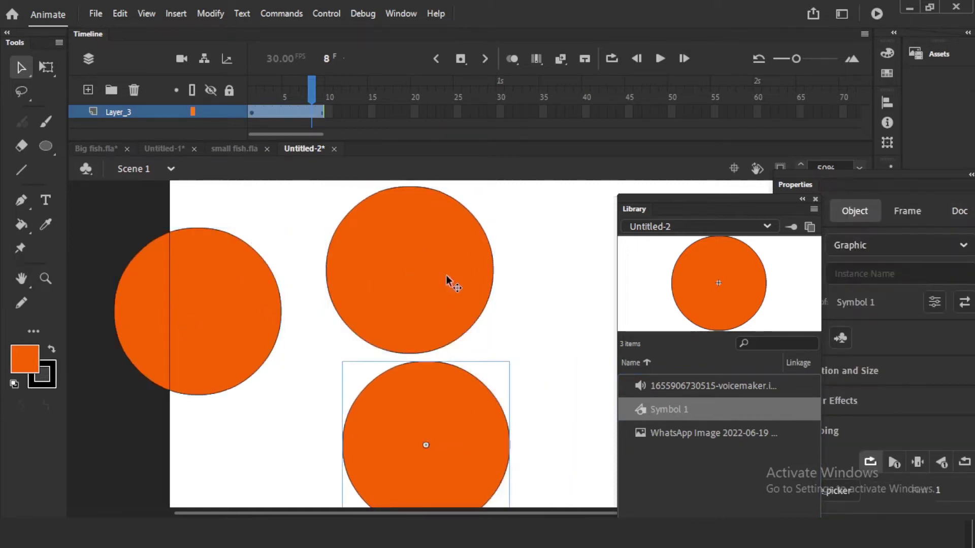
# - Reposition the three orange circle instances into a triangular layout inside the white stage
pyautogui.moveTo(450, 280); pyautogui.dragTo(528, 286)
pyautogui.moveTo(235, 302); pyautogui.dragTo(304, 282)
pyautogui.moveTo(431, 400); pyautogui.dragTo(392, 404)
pyautogui.moveTo(519, 314); pyautogui.dragTo(531, 332)
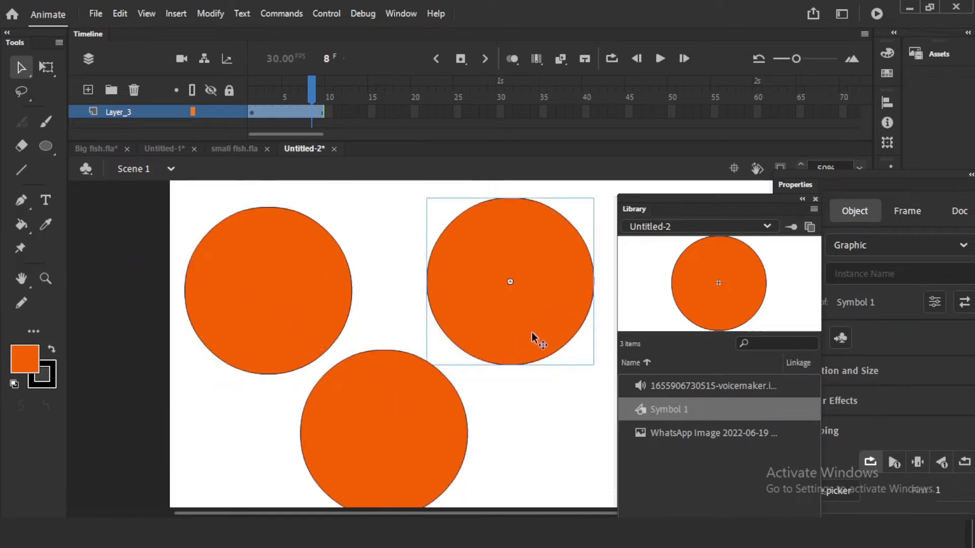
# - Select all three orange circle instances and delete them from the stage
pyautogui.click(535, 415)
pyautogui.moveTo(246, 201); pyautogui.dragTo(472, 388)
pyautogui.press('Delete')
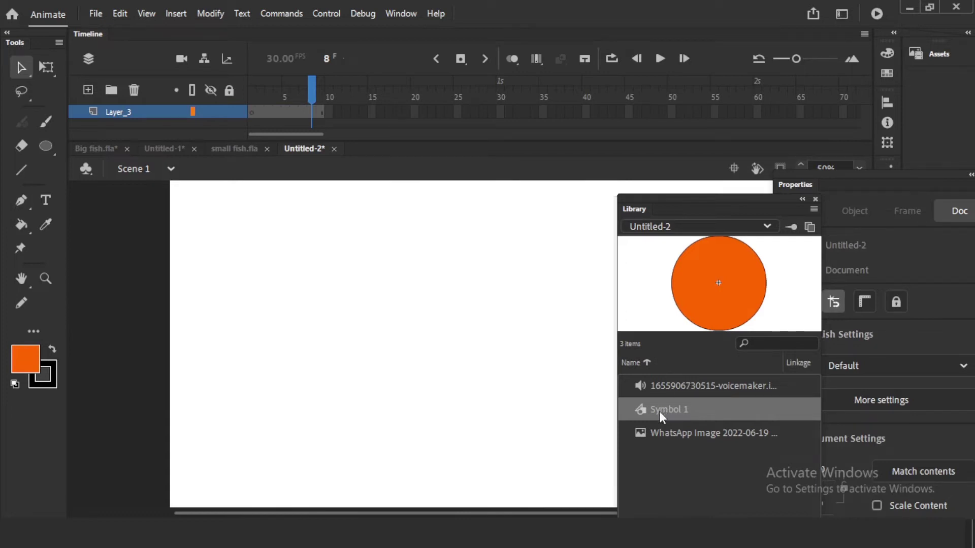
# - Place a Symbol 1 instance from the library over the stage's left edge and select it
pyautogui.moveTo(658, 412); pyautogui.dragTo(265, 329)
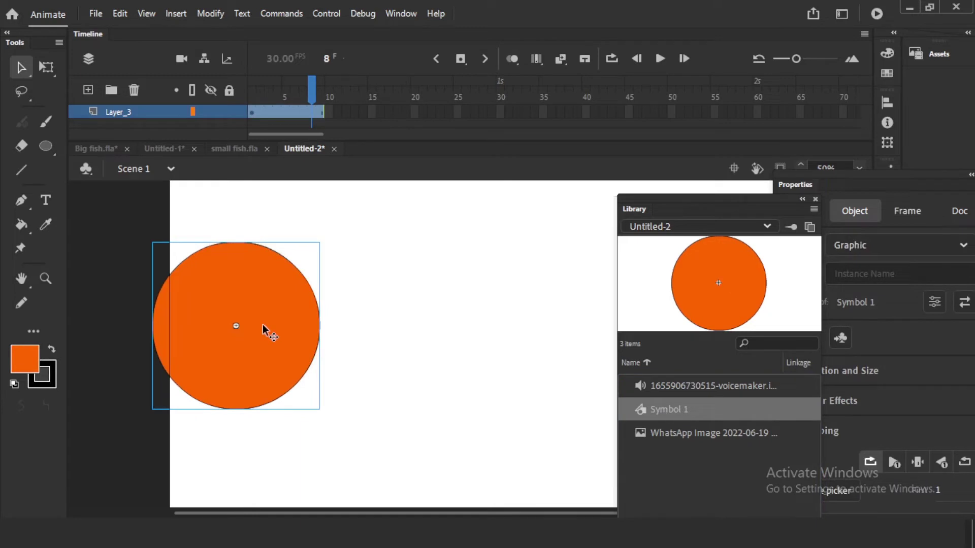
pyautogui.click(432, 278)
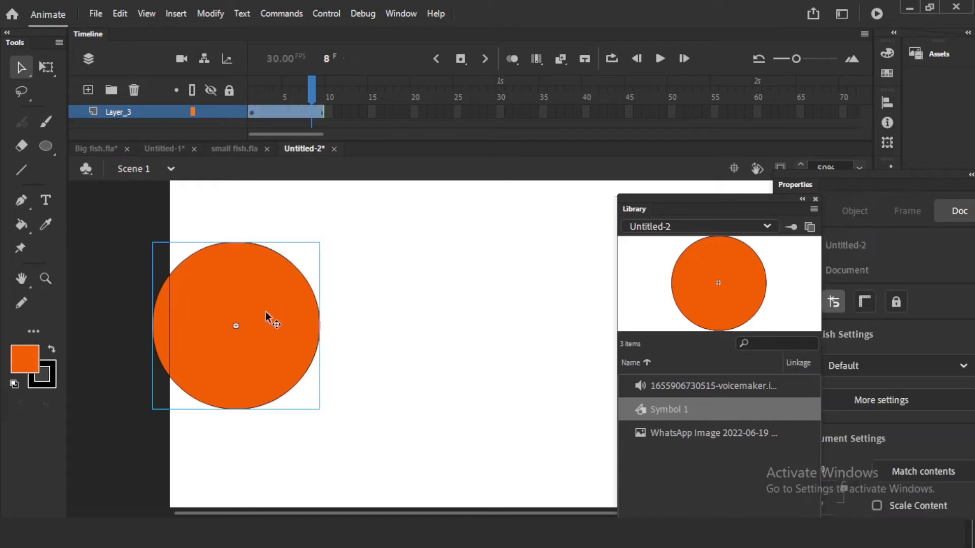
pyautogui.click(265, 318)
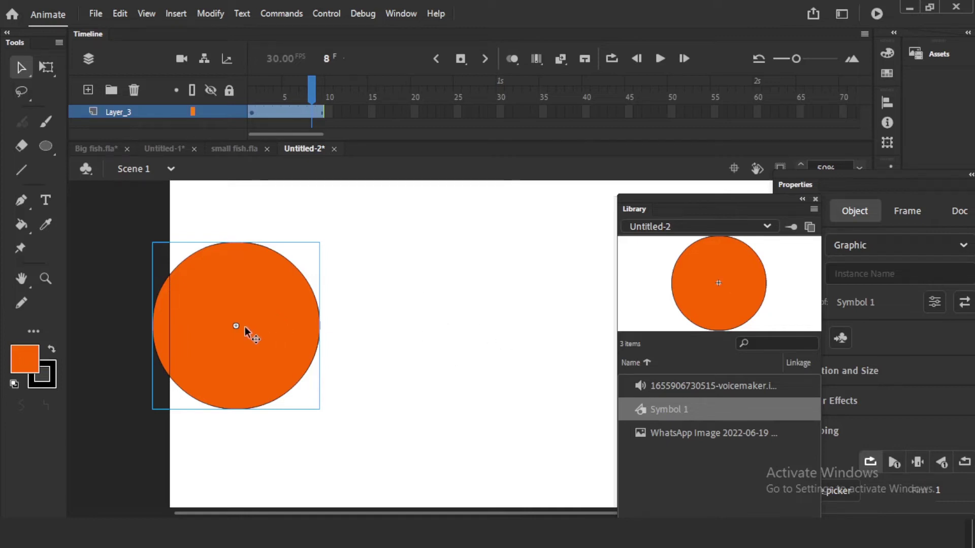
# - Make several copies of the orange circle instance and spread them apart over the stage
pyautogui.moveTo(245, 327); pyautogui.dragTo(514, 293)
pyautogui.click(370, 291)
pyautogui.moveTo(290, 373); pyautogui.dragTo(498, 498)
pyautogui.moveTo(487, 348); pyautogui.dragTo(542, 290)
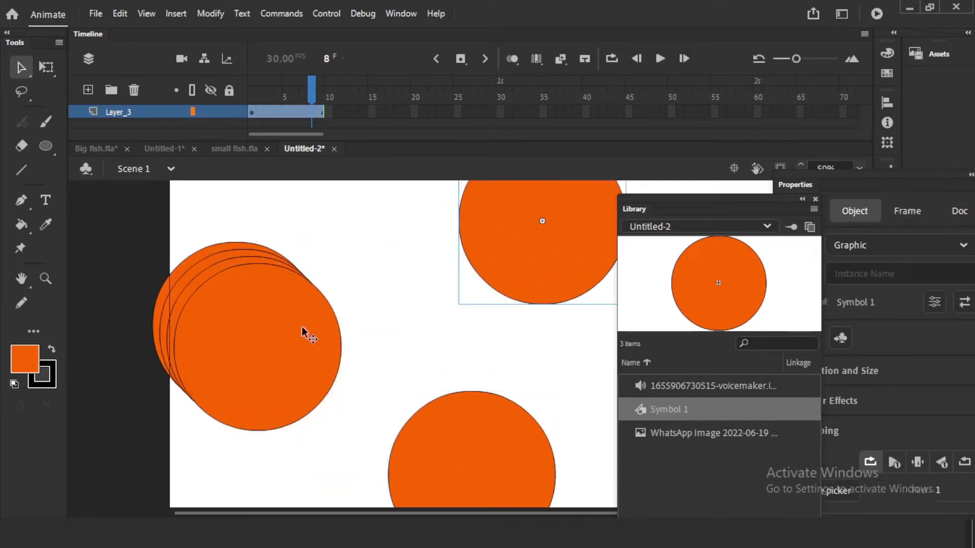
pyautogui.moveTo(300, 339); pyautogui.dragTo(450, 268)
pyautogui.moveTo(289, 341); pyautogui.dragTo(321, 357)
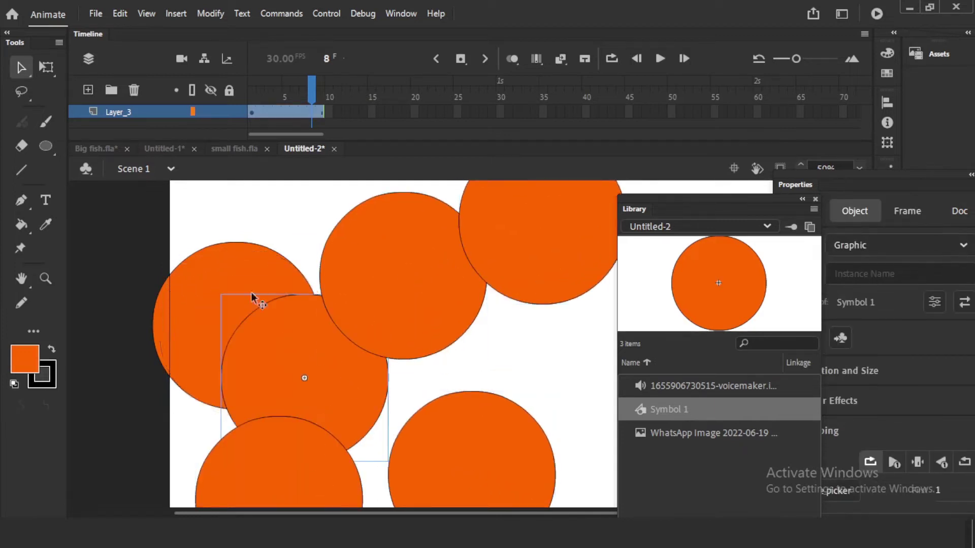
# - Rearrange the orange circle copies to reduce their overlap and add another Symbol 1 instance from the library
pyautogui.moveTo(220, 262); pyautogui.dragTo(144, 244)
pyautogui.moveTo(418, 256); pyautogui.dragTo(381, 250)
pyautogui.moveTo(544, 239); pyautogui.dragTo(544, 275)
pyautogui.moveTo(496, 436); pyautogui.dragTo(500, 449)
pyautogui.moveTo(371, 281); pyautogui.dragTo(418, 252)
pyautogui.moveTo(341, 355); pyautogui.dragTo(363, 359)
pyautogui.moveTo(469, 421); pyautogui.dragTo(461, 380)
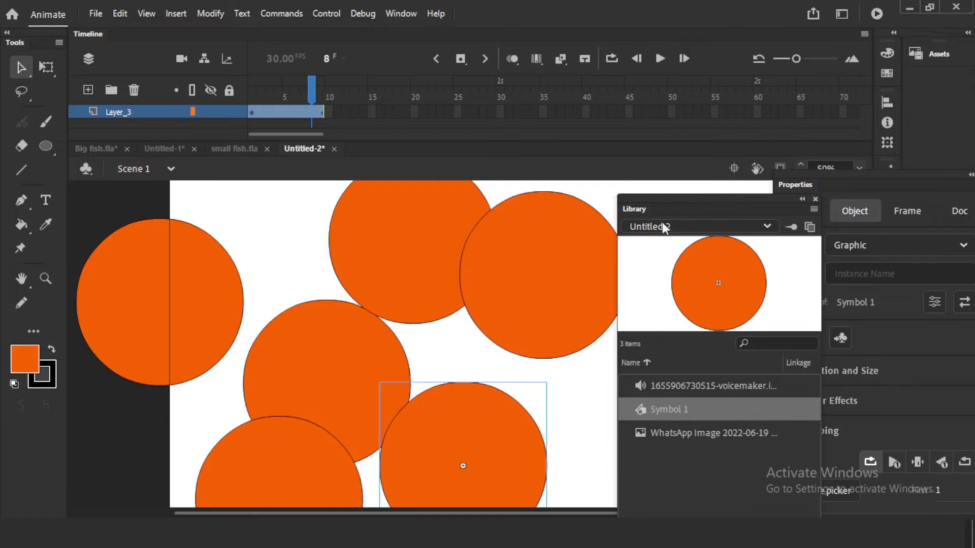
pyautogui.moveTo(659, 407); pyautogui.dragTo(508, 386)
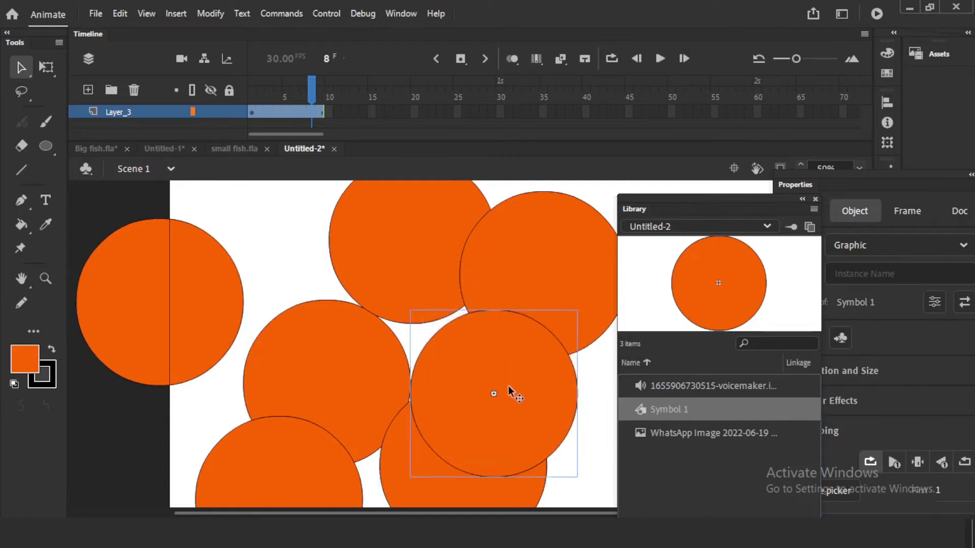
# - Edit Symbol 1 in place, change the circle's fill to light cyan and return to Scene 1
pyautogui.doubleClick(542, 371)
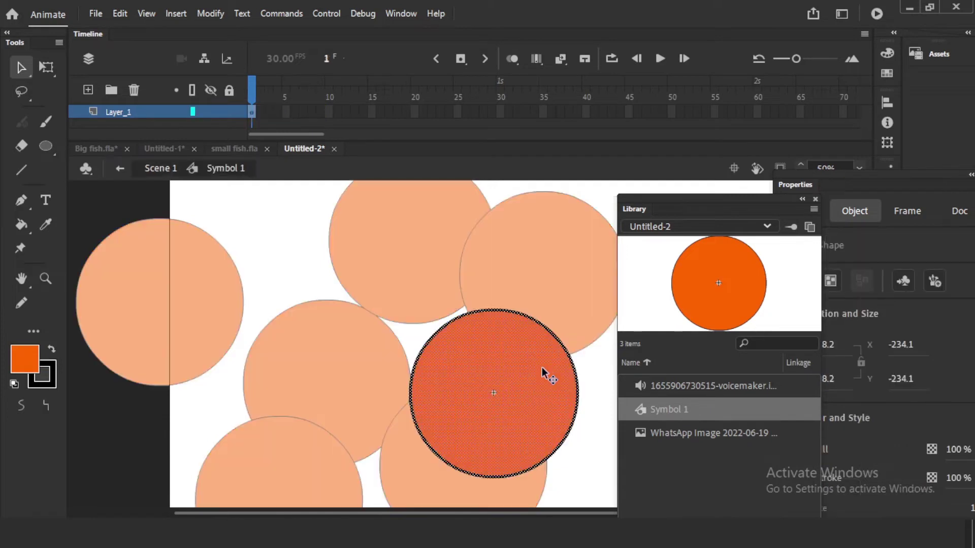
pyautogui.click(422, 266)
pyautogui.click(481, 356)
pyautogui.click(26, 359)
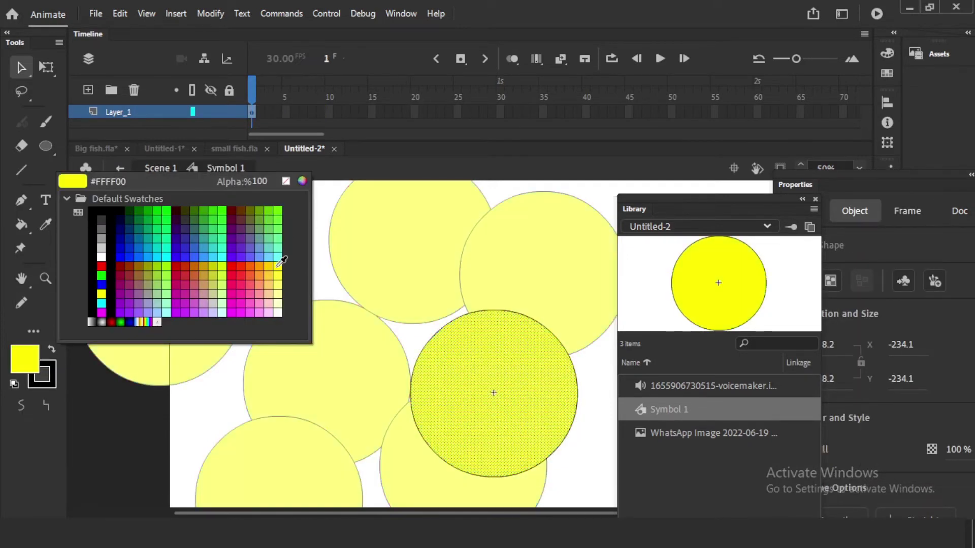
pyautogui.click(279, 246)
pyautogui.click(162, 168)
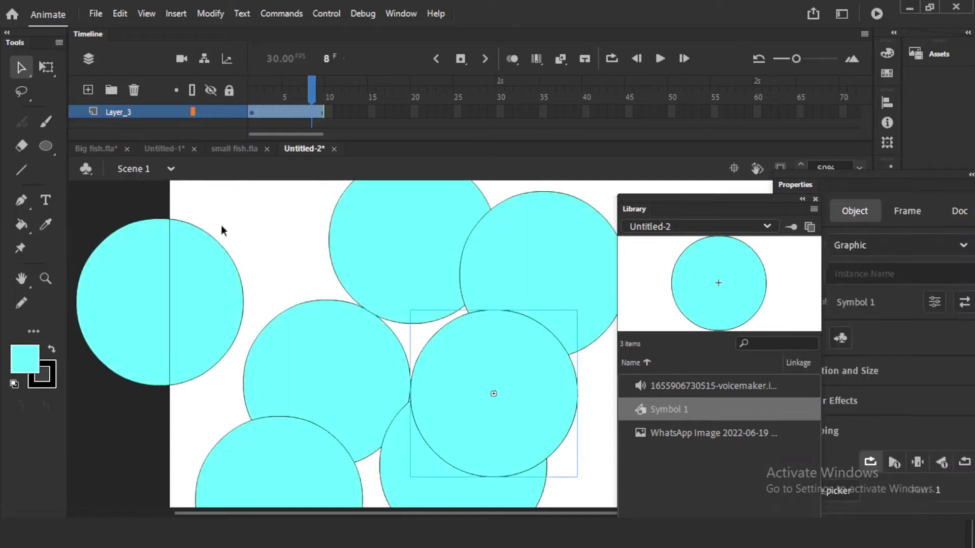
# - Move three of the cyan circle instances to new positions among the others on the stage
pyautogui.click(219, 228)
pyautogui.moveTo(545, 401); pyautogui.dragTo(329, 262)
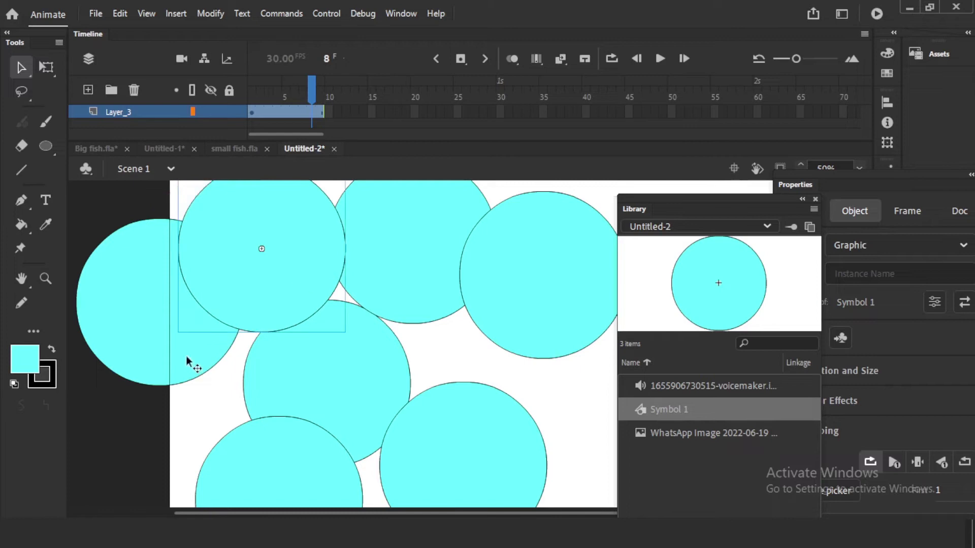
pyautogui.moveTo(120, 330); pyautogui.dragTo(150, 404)
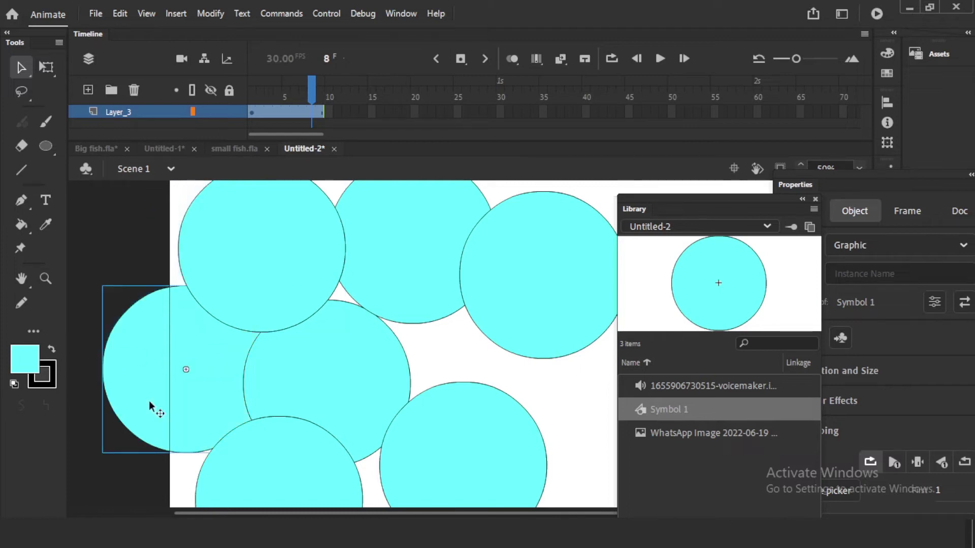
pyautogui.moveTo(528, 309); pyautogui.dragTo(495, 358)
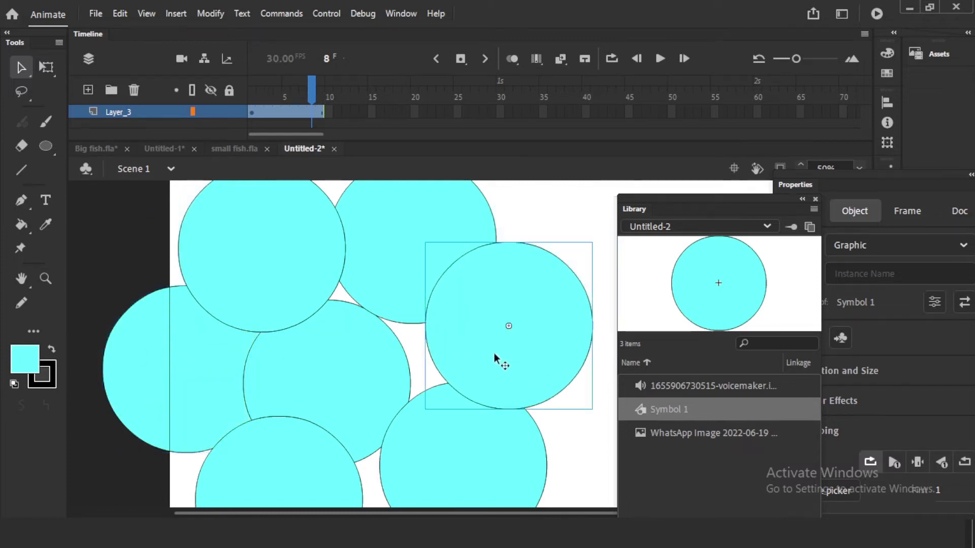
# - Duplicate Symbol 1 in the library as a Graphic symbol named "red"
pyautogui.rightClick(674, 407)
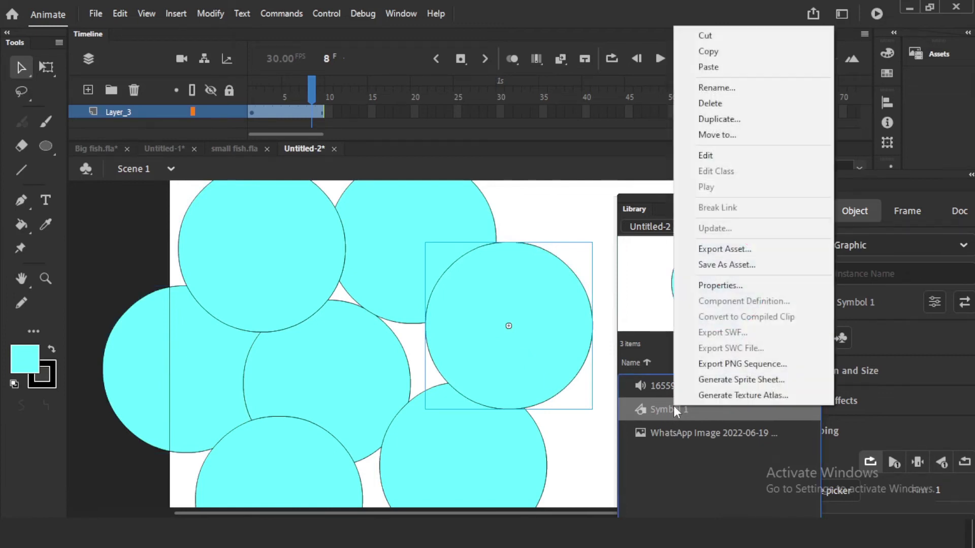
pyautogui.click(723, 121)
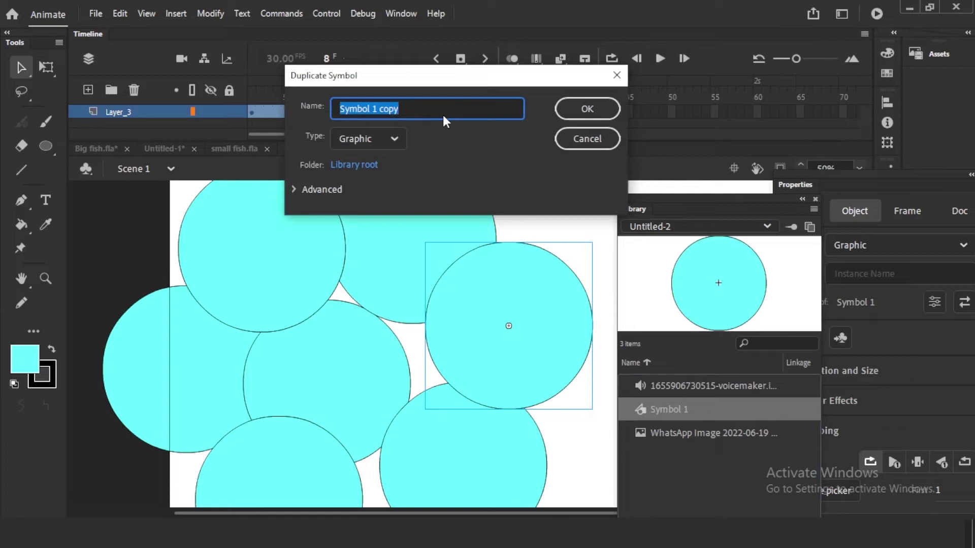
pyautogui.write('red')
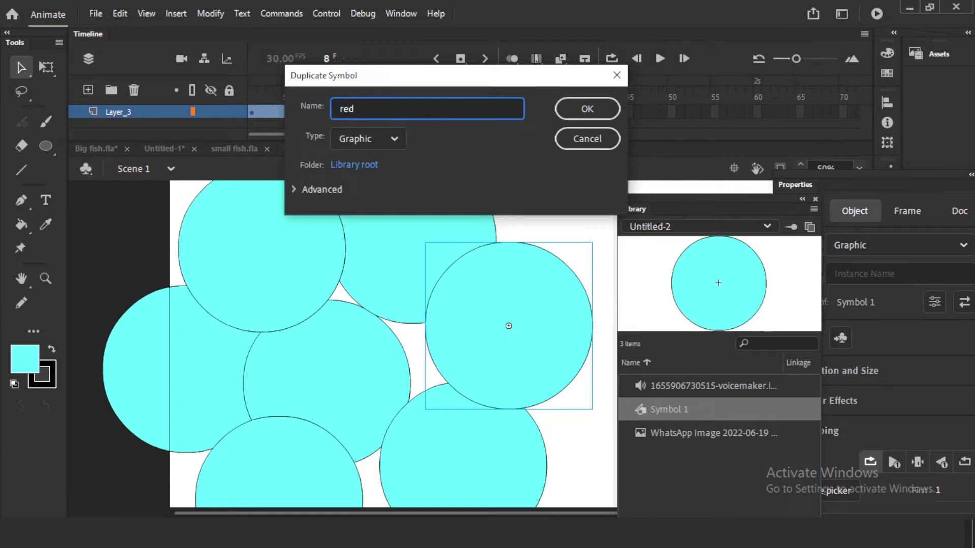
pyautogui.click(587, 109)
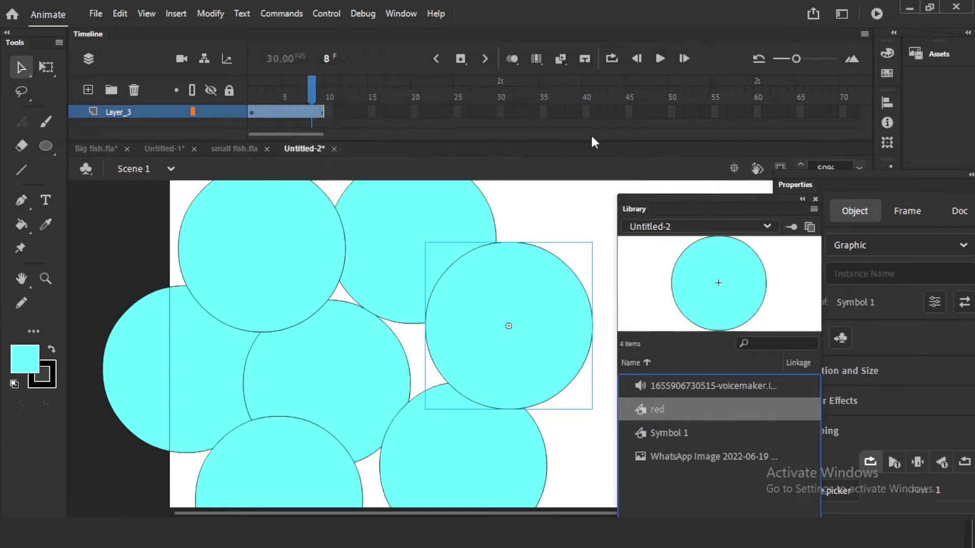
# - Edit the "red" symbol from the library, change its circle's fill to red and return to the scene
pyautogui.click(695, 433)
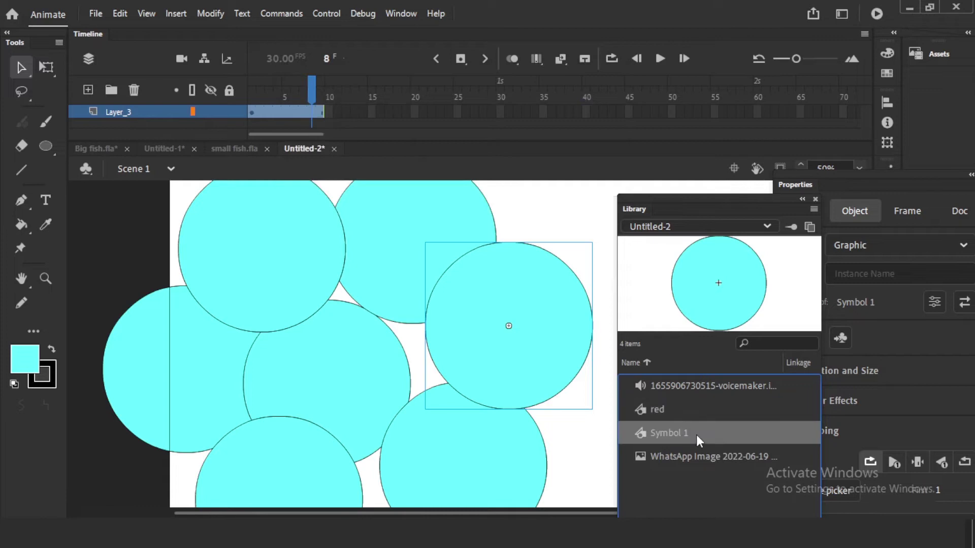
pyautogui.click(708, 409)
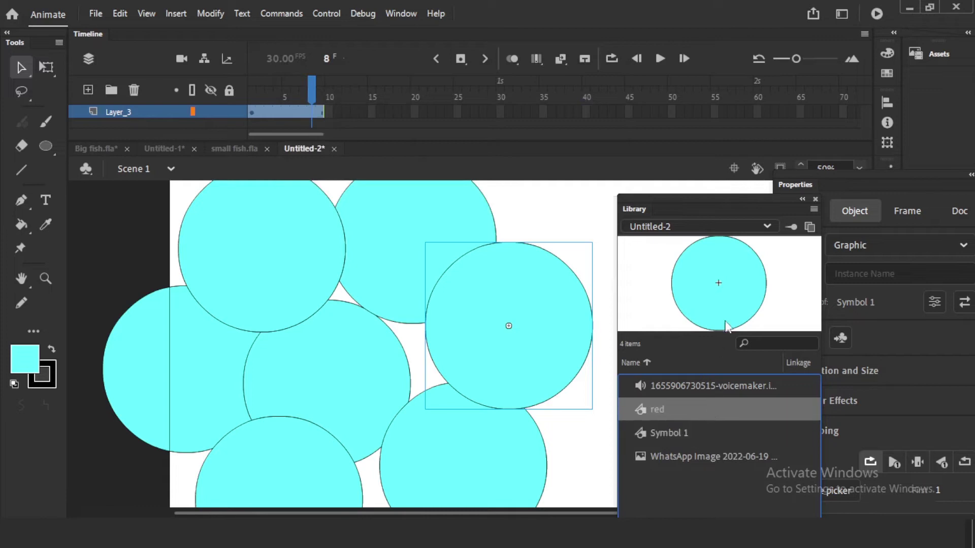
pyautogui.doubleClick(729, 324)
pyautogui.click(315, 326)
pyautogui.click(25, 359)
pyautogui.click(94, 307)
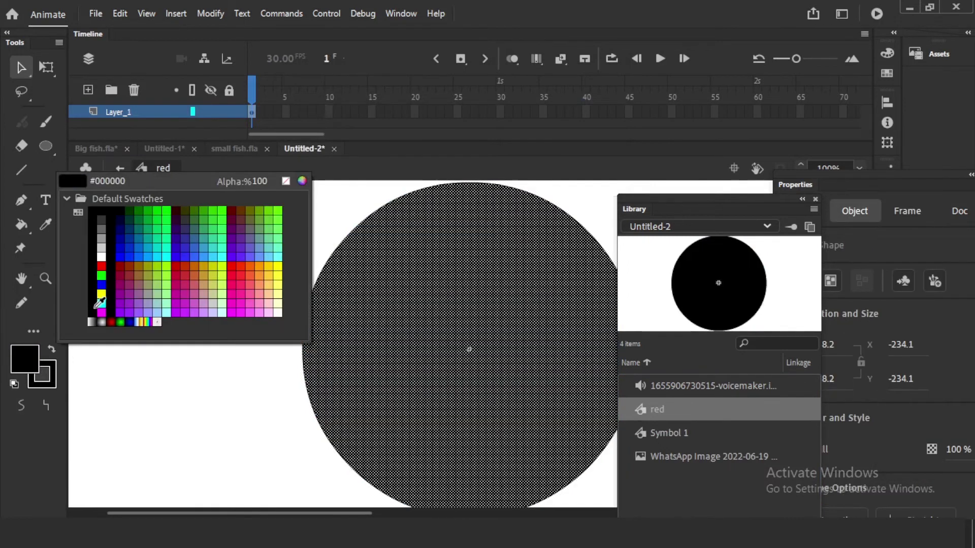
pyautogui.click(102, 266)
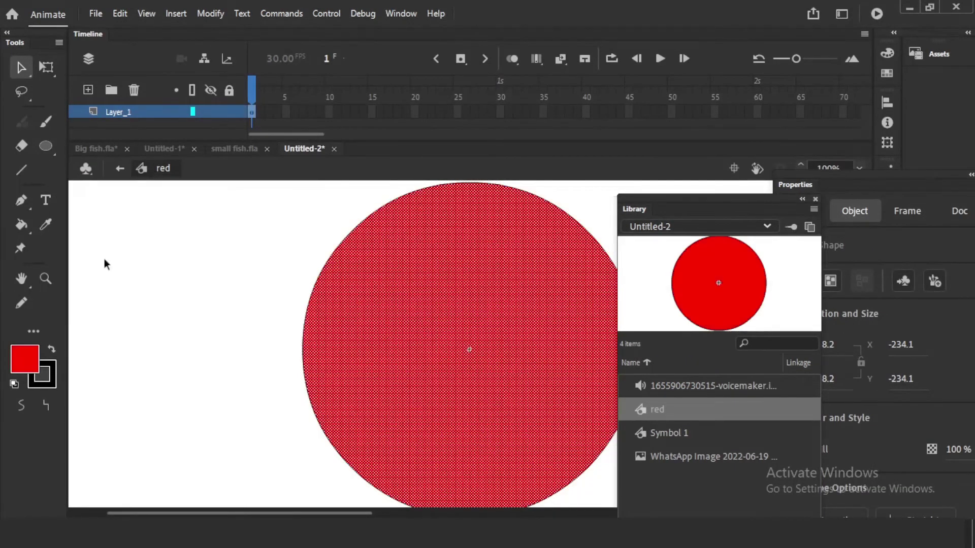
pyautogui.click(148, 243)
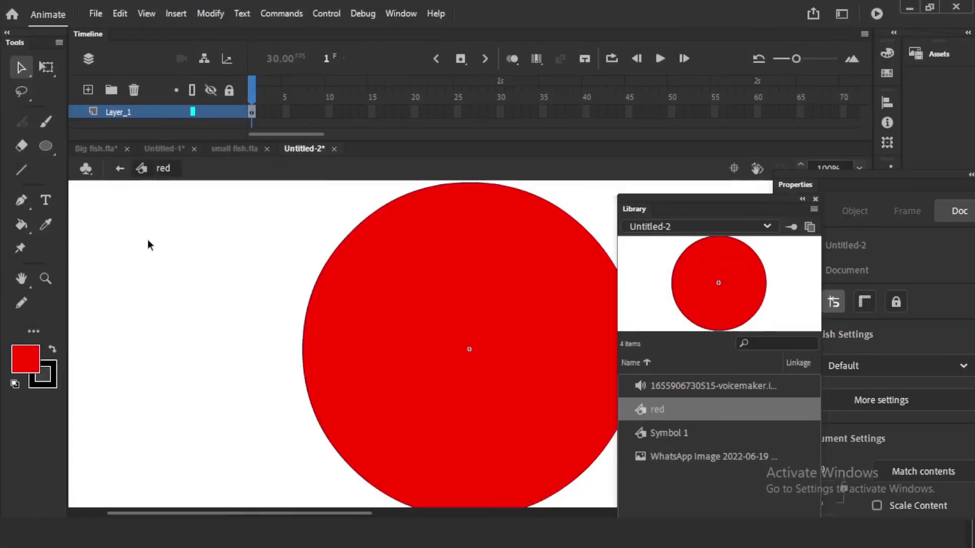
pyautogui.click(120, 168)
# - Move two cyan circles aside and place an instance of the "red" symbol in the cleared stage area
pyautogui.moveTo(536, 358); pyautogui.dragTo(427, 459)
pyautogui.moveTo(431, 274); pyautogui.dragTo(372, 307)
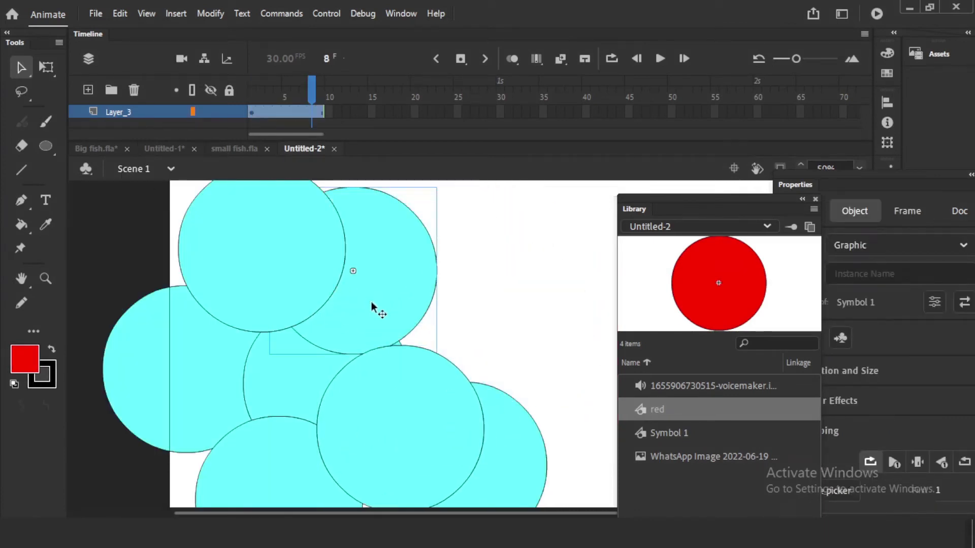
pyautogui.moveTo(716, 313); pyautogui.dragTo(549, 288)
pyautogui.moveTo(596, 337); pyautogui.dragTo(545, 336)
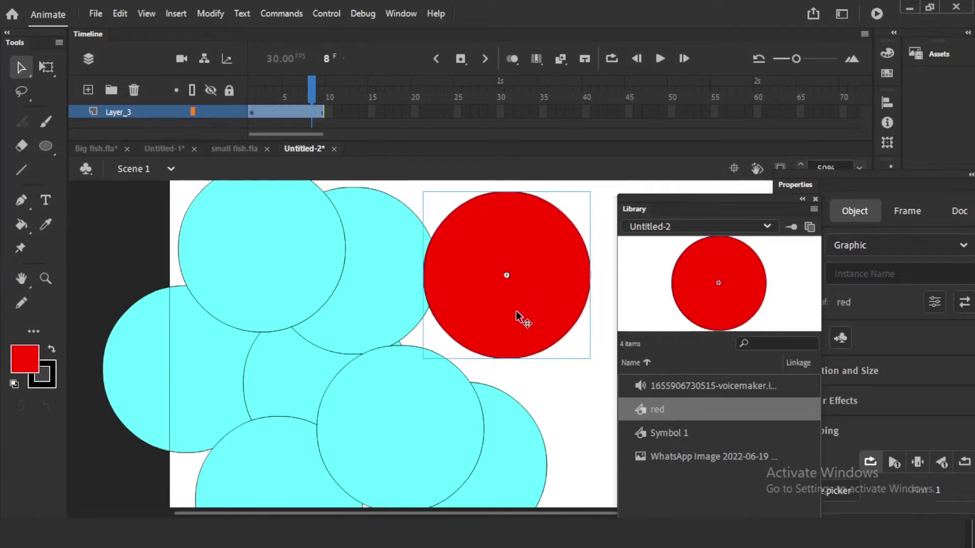
# - Shift the red circle instance slightly downward so that it overlaps the neighbouring cyan circles
pyautogui.click(410, 435)
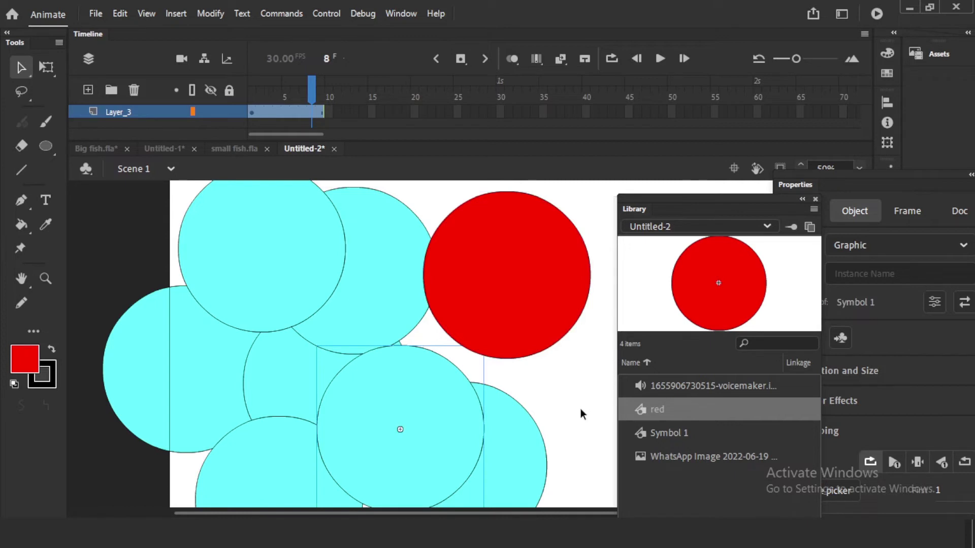
pyautogui.moveTo(550, 328); pyautogui.dragTo(542, 376)
pyautogui.click(553, 425)
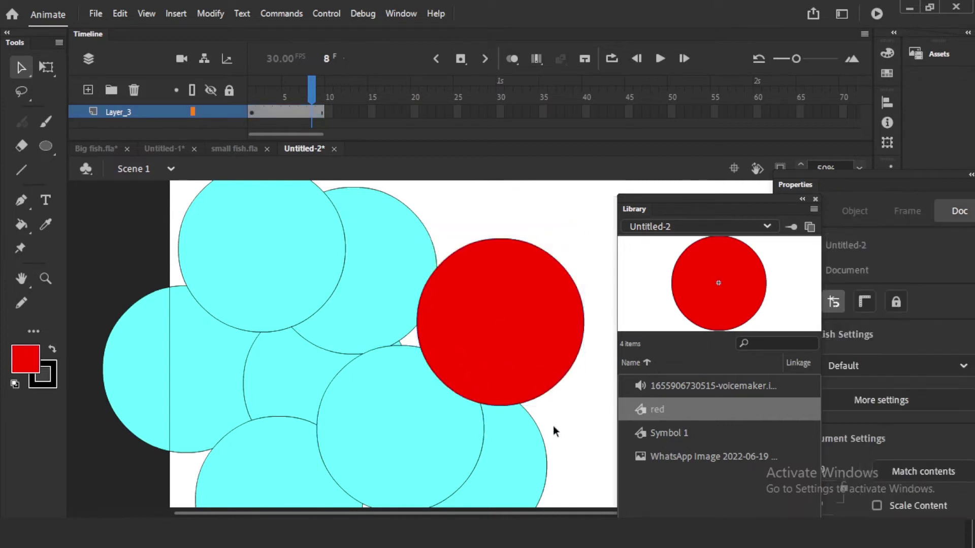
pyautogui.click(525, 308)
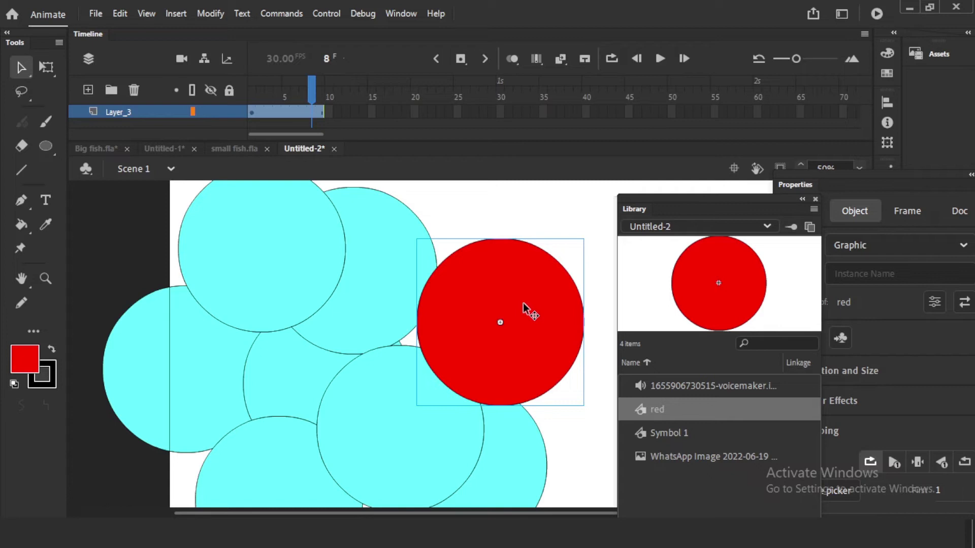
# - Select all the cyan and red circle instances and delete them from the stage
pyautogui.click(505, 231)
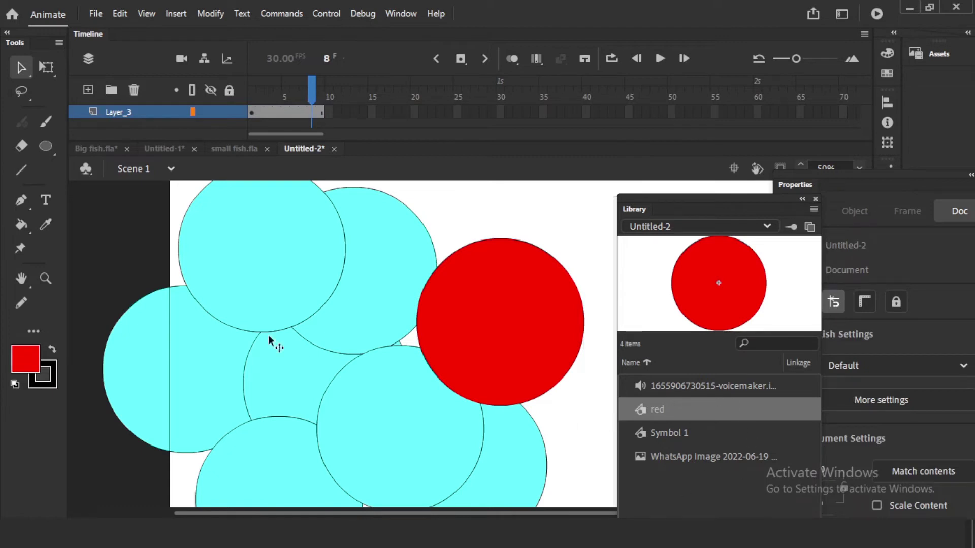
pyautogui.moveTo(134, 240); pyautogui.dragTo(504, 468)
pyautogui.press('Delete')
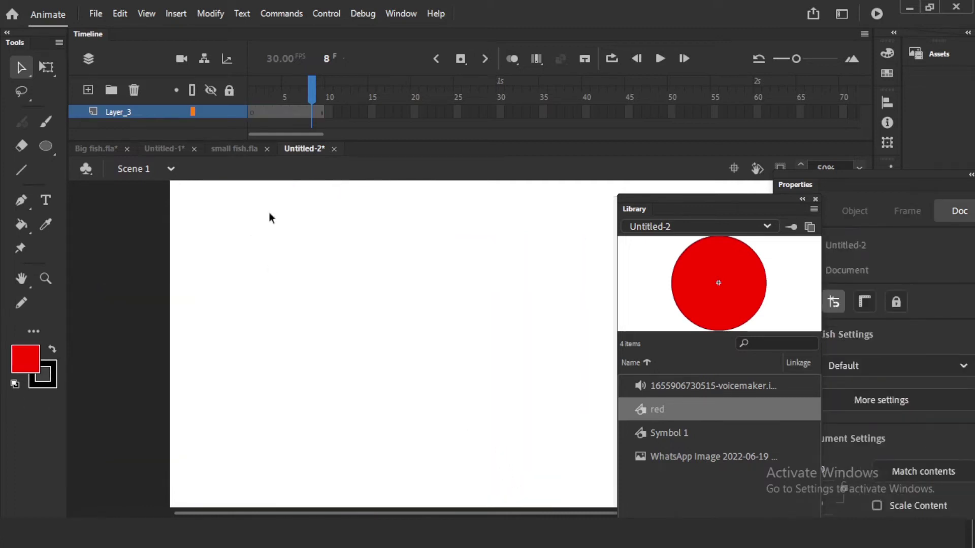
# - Switch to the Big fish.fla document, bring the fish into view and play its timeline animation
pyautogui.click(91, 148)
pyautogui.moveTo(515, 358); pyautogui.dragTo(386, 358)
pyautogui.hotkey('ctrl', '-')
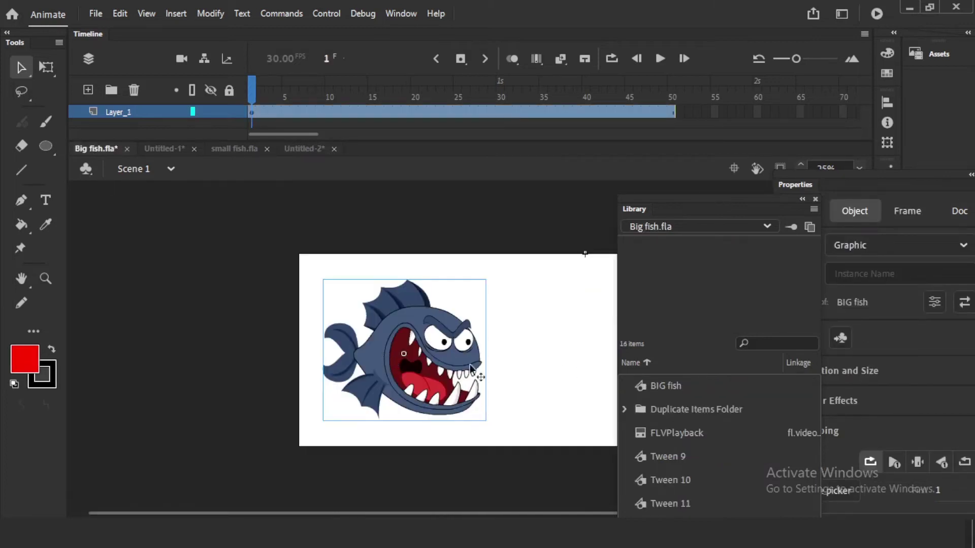
pyautogui.hotkey('ctrl', '=')
pyautogui.moveTo(533, 304); pyautogui.dragTo(429, 302)
pyautogui.press('Return')
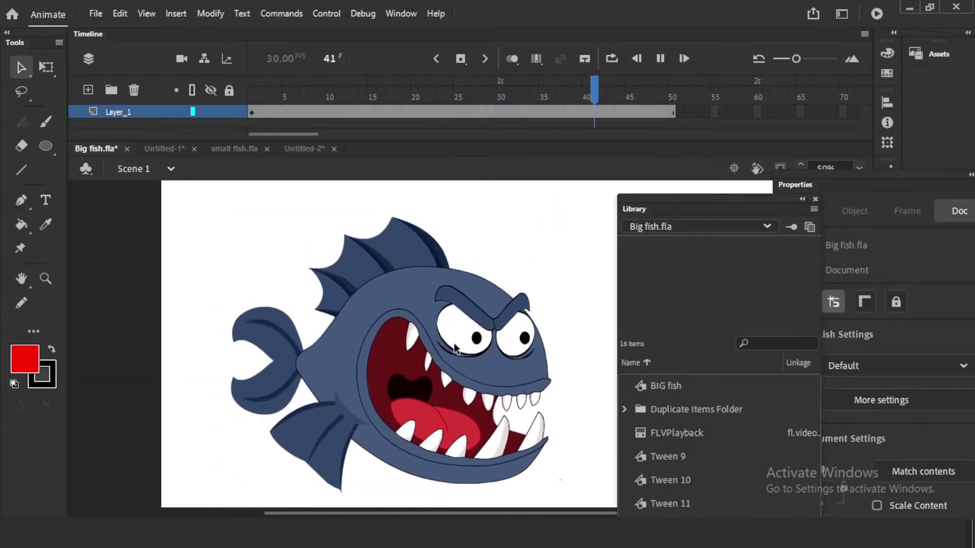
# - Preview the BIG fish symbol in the library and replay the fish's timeline animation
pyautogui.click(671, 385)
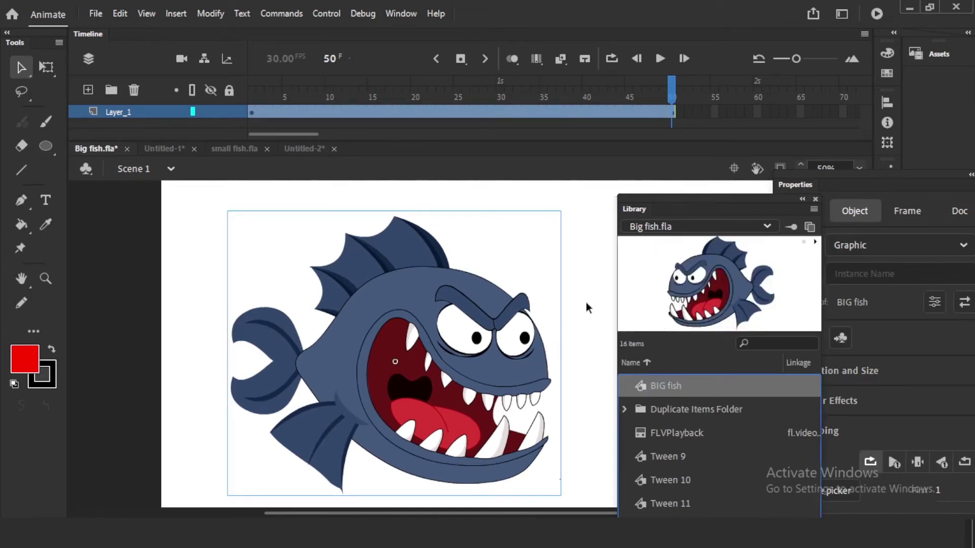
pyautogui.press('Return')
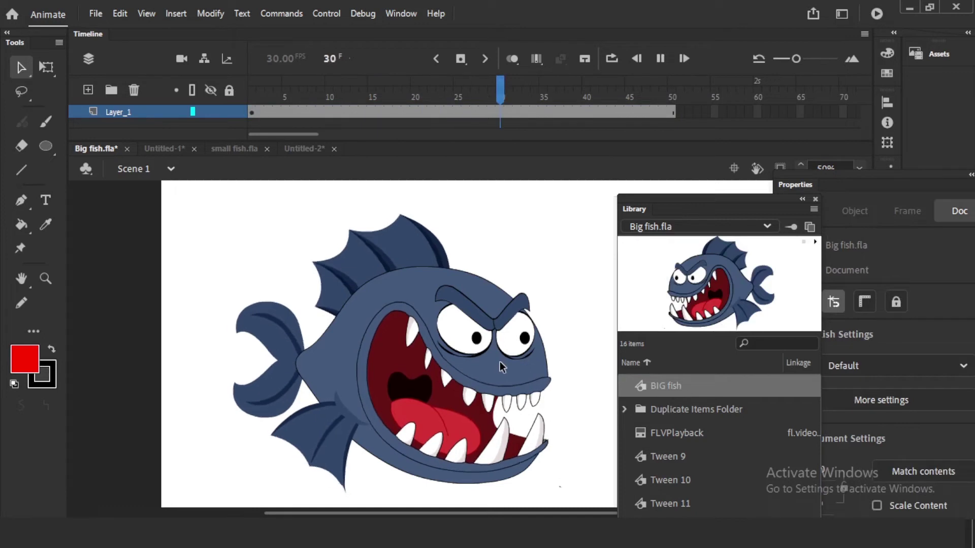
# - Move the fish aside, paste a second copy of it and arrange the two fish side by side
pyautogui.moveTo(447, 341); pyautogui.dragTo(348, 325)
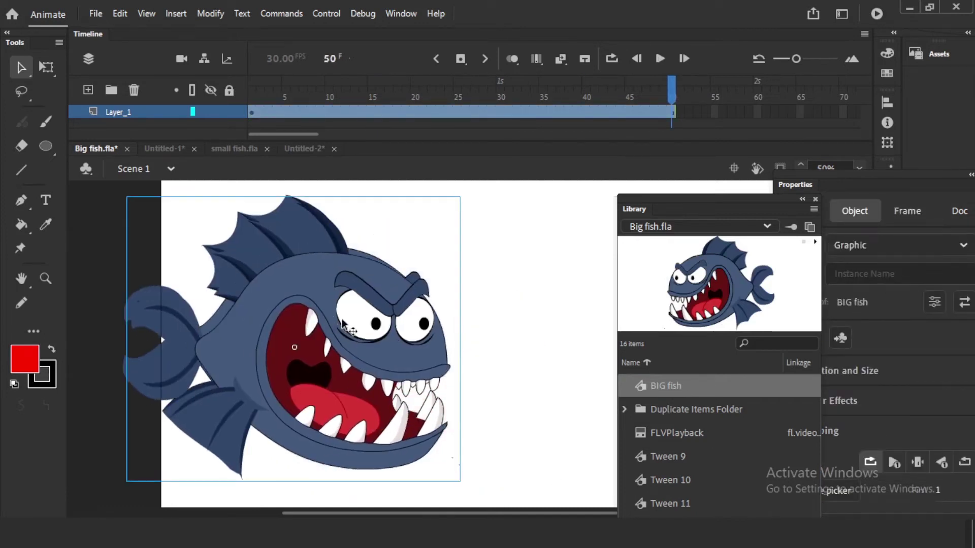
pyautogui.hotkey('ctrl', 'v')
pyautogui.moveTo(339, 315); pyautogui.dragTo(237, 310)
pyautogui.moveTo(518, 392); pyautogui.dragTo(473, 366)
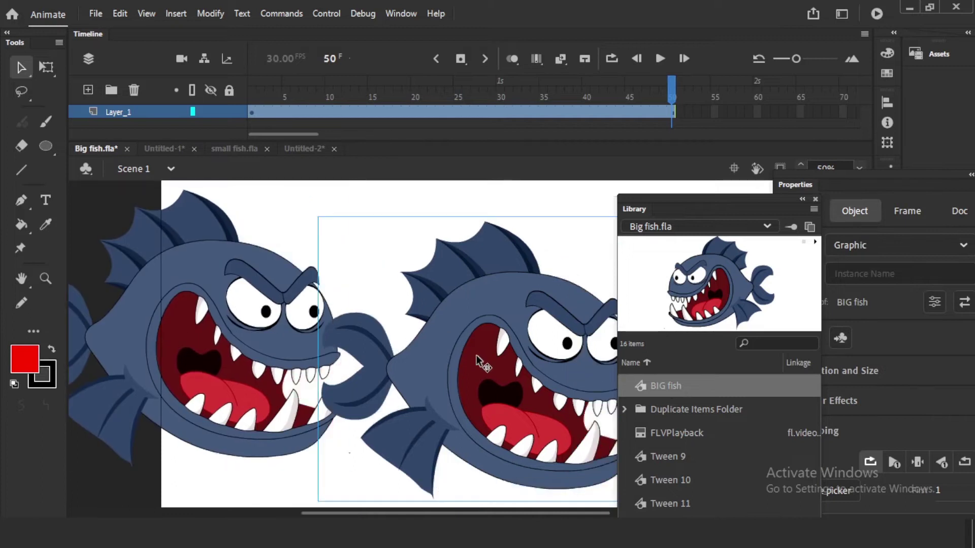
# - Delete both fish from the stage and place two new instances of the BIG fish symbol from the library
pyautogui.moveTo(258, 208); pyautogui.dragTo(497, 378)
pyautogui.press('Delete')
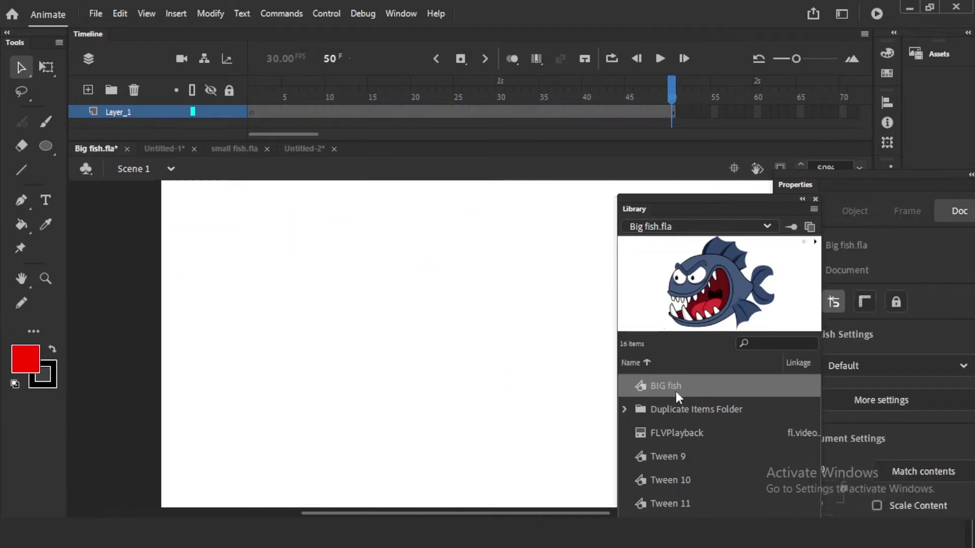
pyautogui.moveTo(672, 388); pyautogui.dragTo(264, 337)
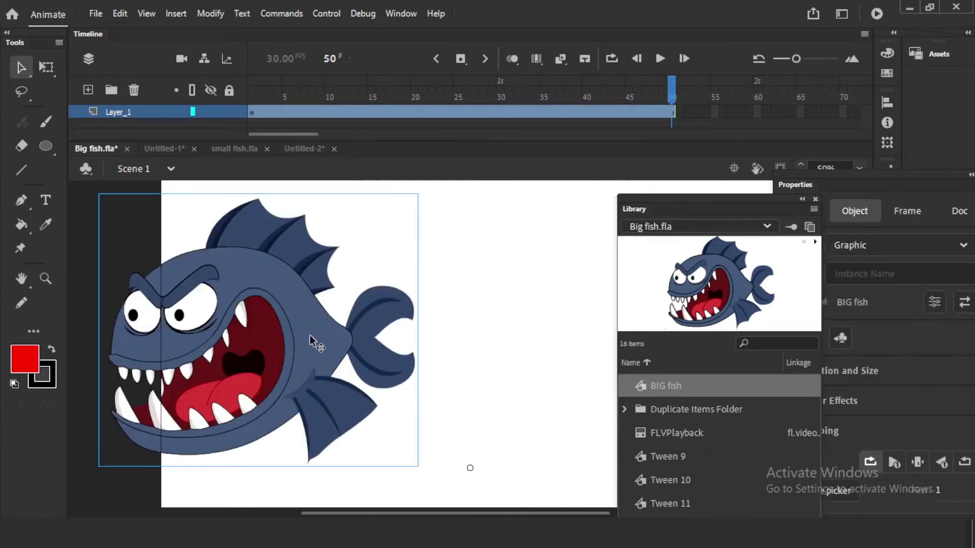
pyautogui.moveTo(645, 384); pyautogui.dragTo(553, 393)
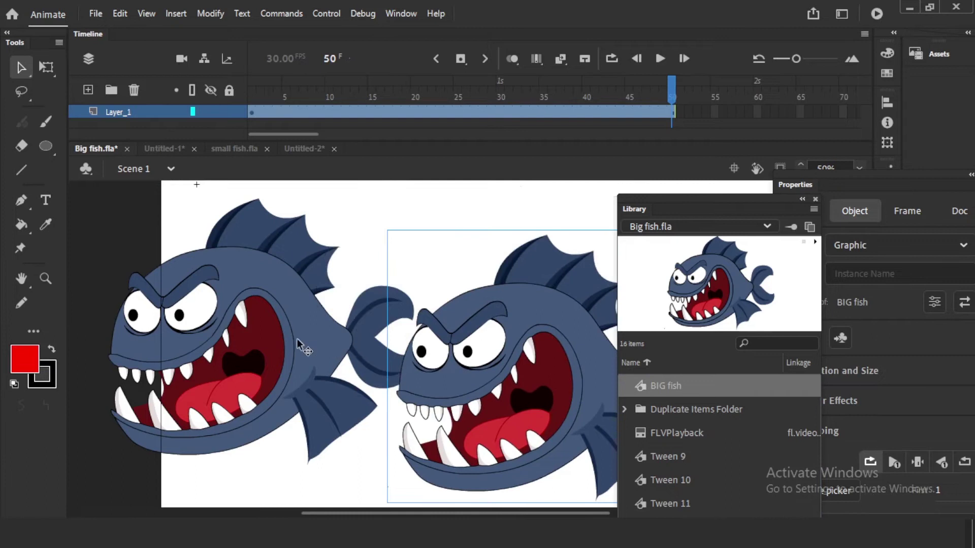
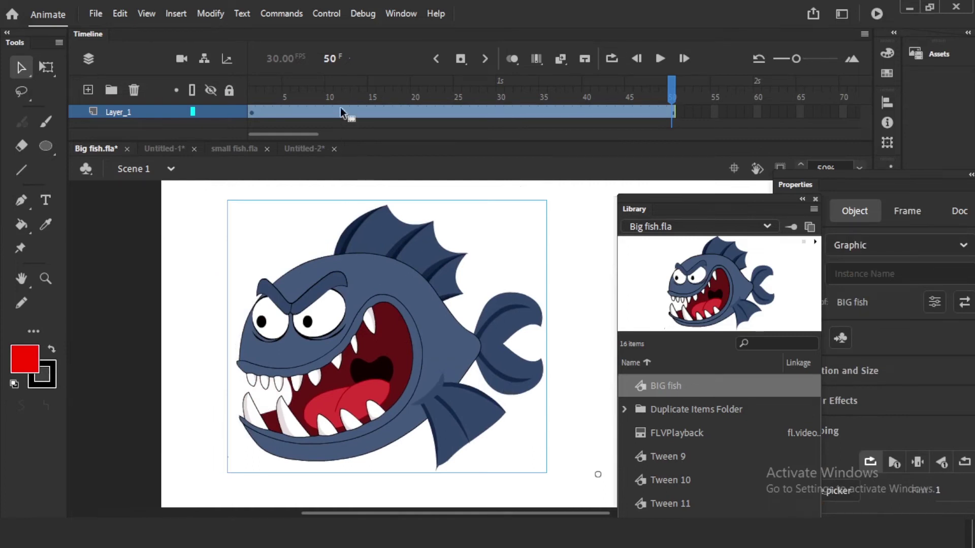
# - Play the fish animation from the first frame of Layer_1
pyautogui.click(251, 111)
pyautogui.press('Return')
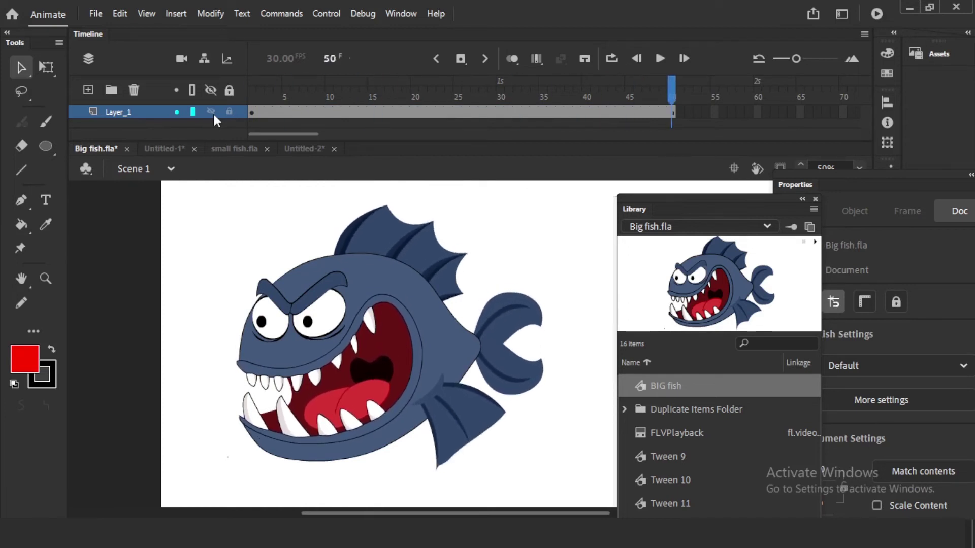
pyautogui.press('Return')
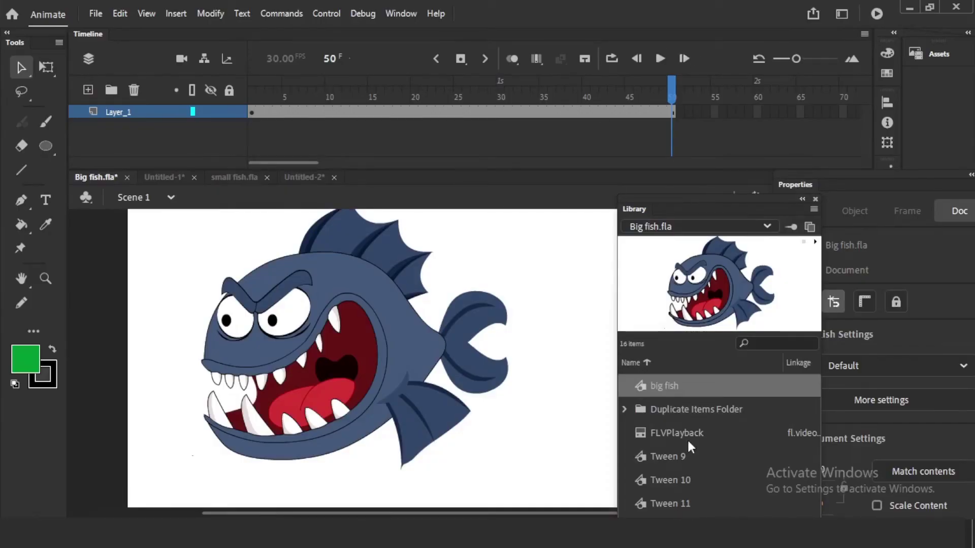
# - Duplicate the "big fish" library symbol as a graphic symbol named "big fish green"
pyautogui.rightClick(690, 386)
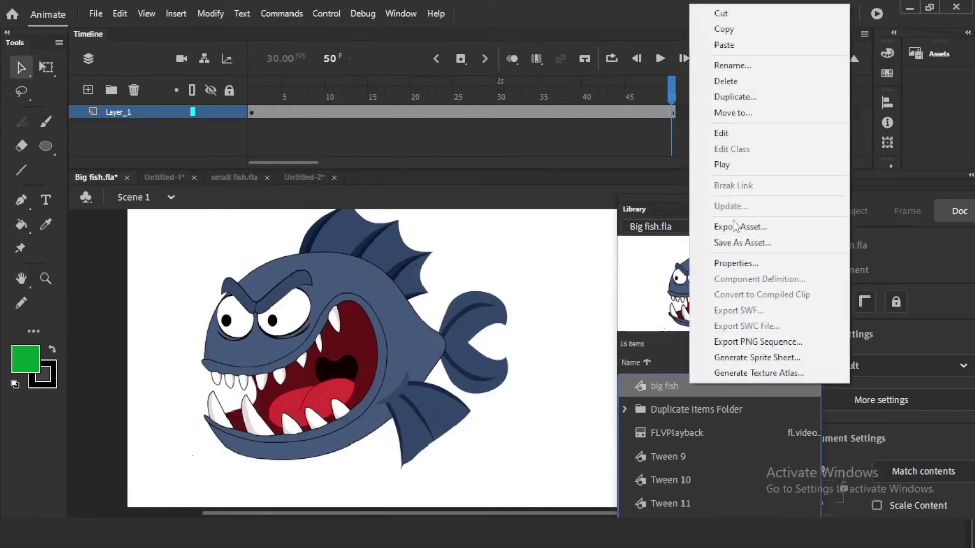
pyautogui.click(738, 97)
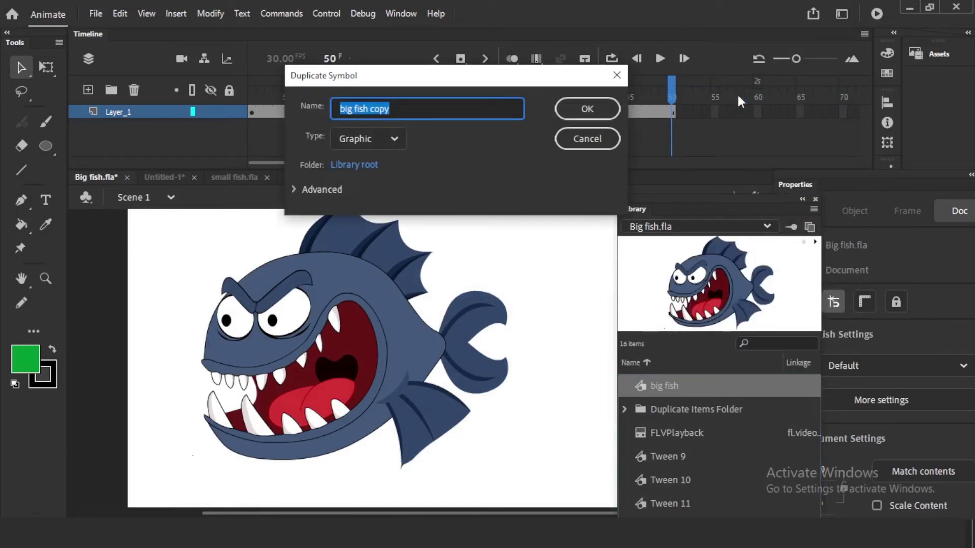
pyautogui.click(426, 108)
pyautogui.moveTo(370, 108); pyautogui.dragTo(396, 109)
pyautogui.press('BackSpace')
pyautogui.write('gr')
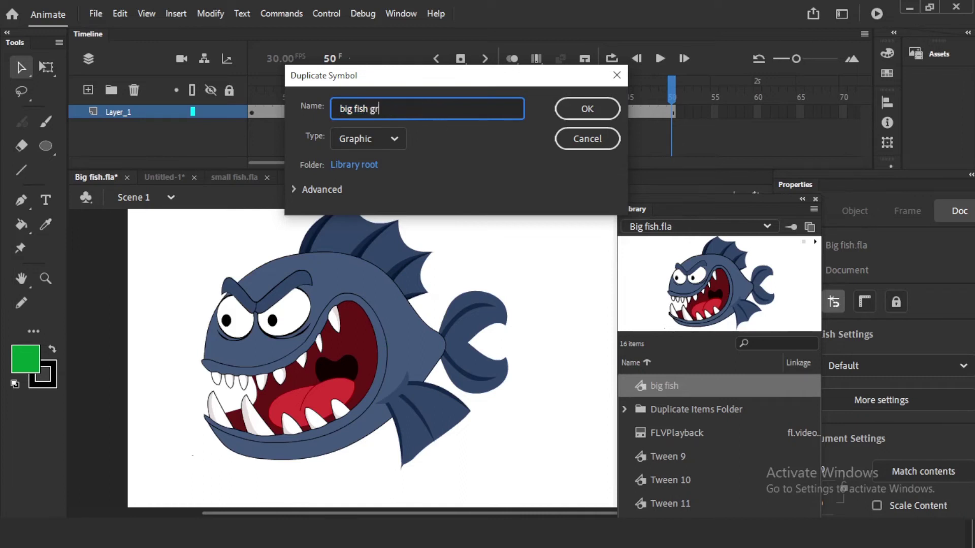
pyautogui.write('eed')
pyautogui.press('BackSpace')
pyautogui.write('n')
pyautogui.click(562, 110)
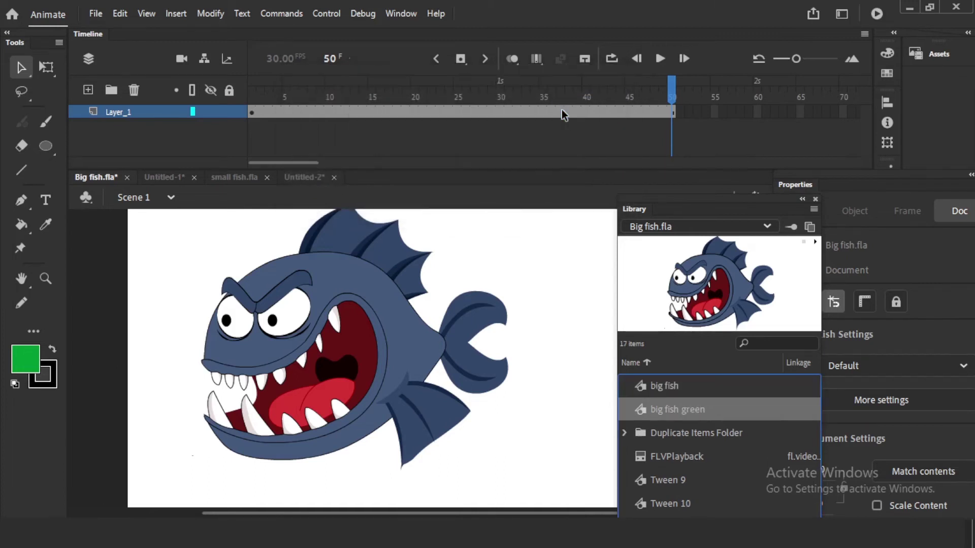
# - Fill the fish's body inside the "big fish green" symbol with green and return to Scene 1
pyautogui.click(668, 387)
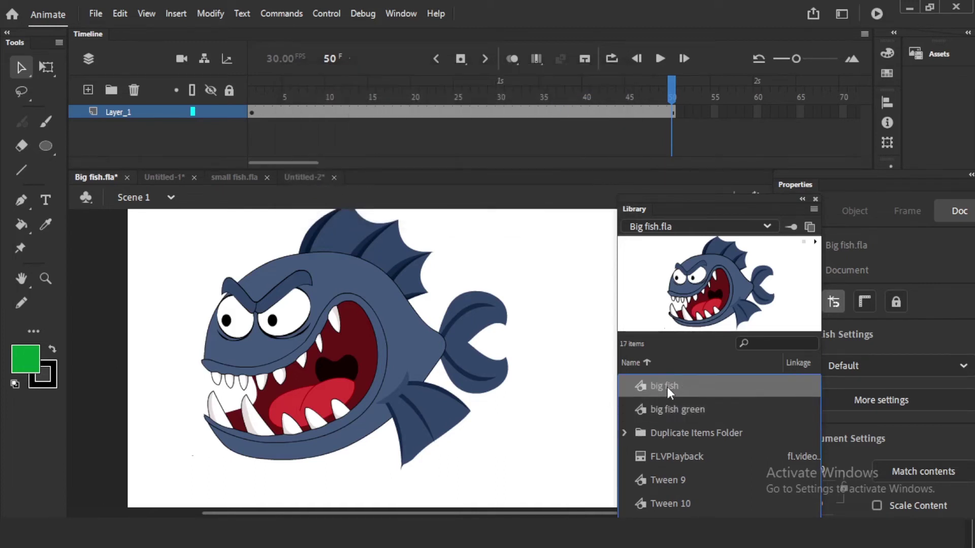
pyautogui.click(666, 410)
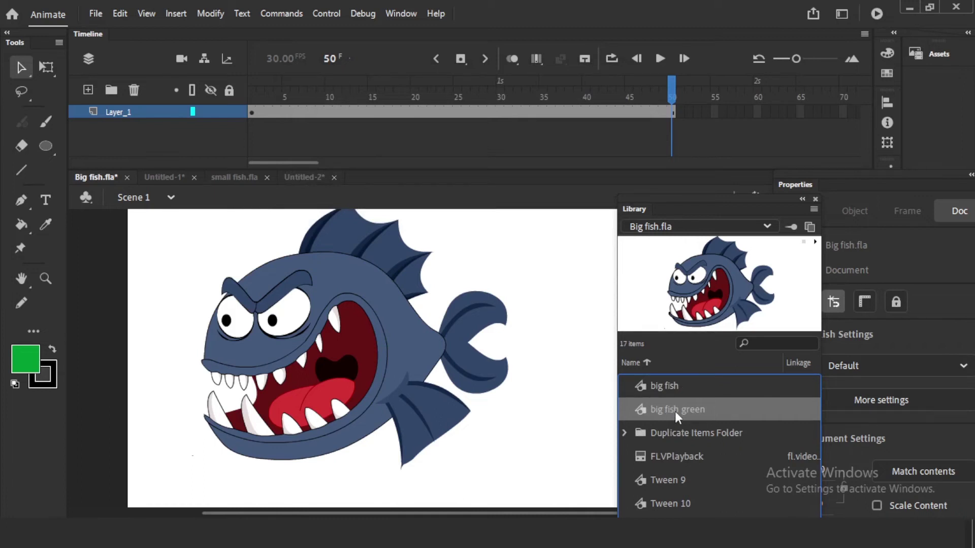
pyautogui.doubleClick(741, 287)
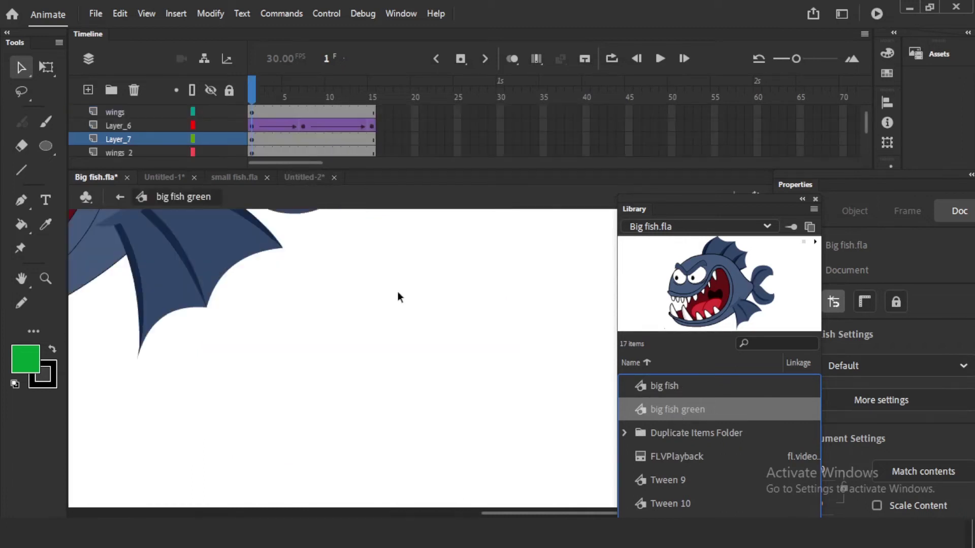
pyautogui.moveTo(294, 315); pyautogui.dragTo(463, 463)
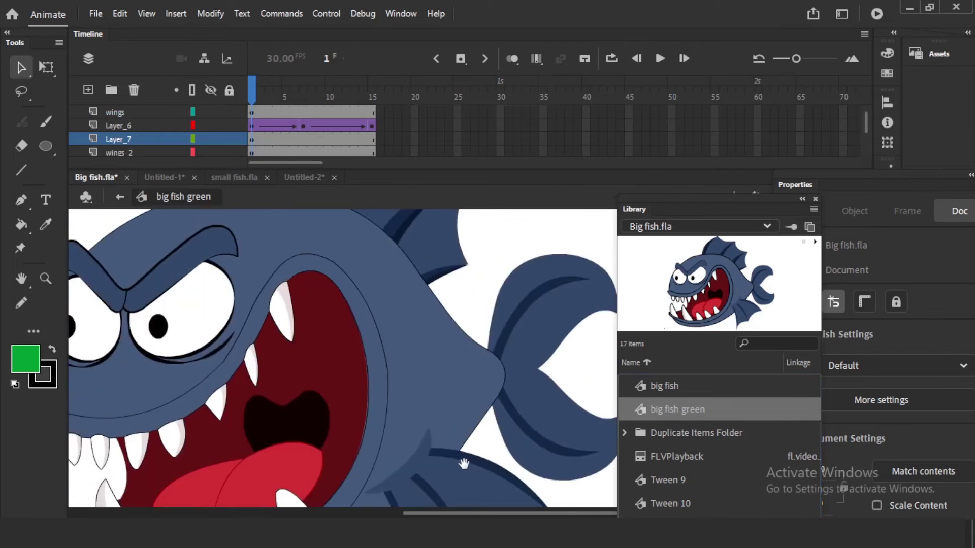
pyautogui.doubleClick(429, 363)
pyautogui.click(405, 322)
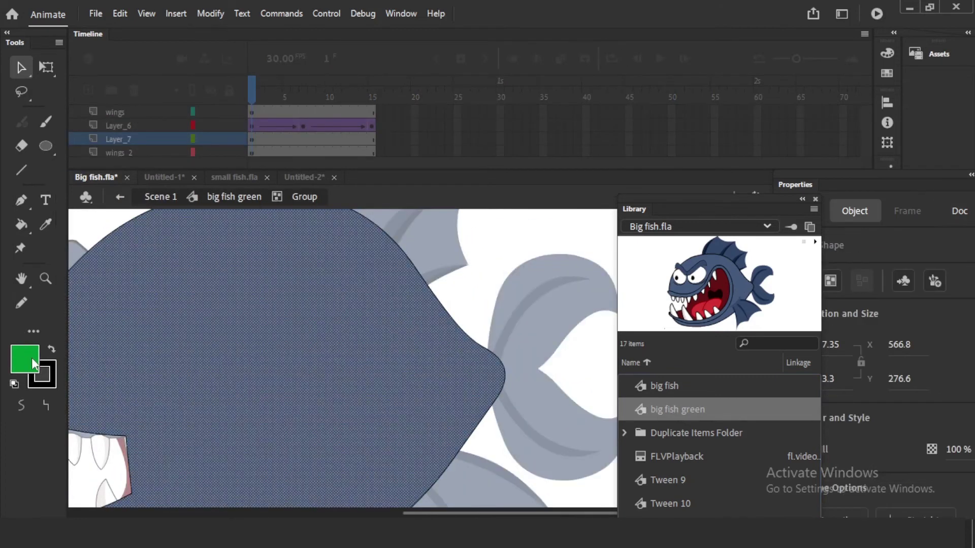
pyautogui.click(21, 223)
pyautogui.click(224, 303)
pyautogui.click(155, 197)
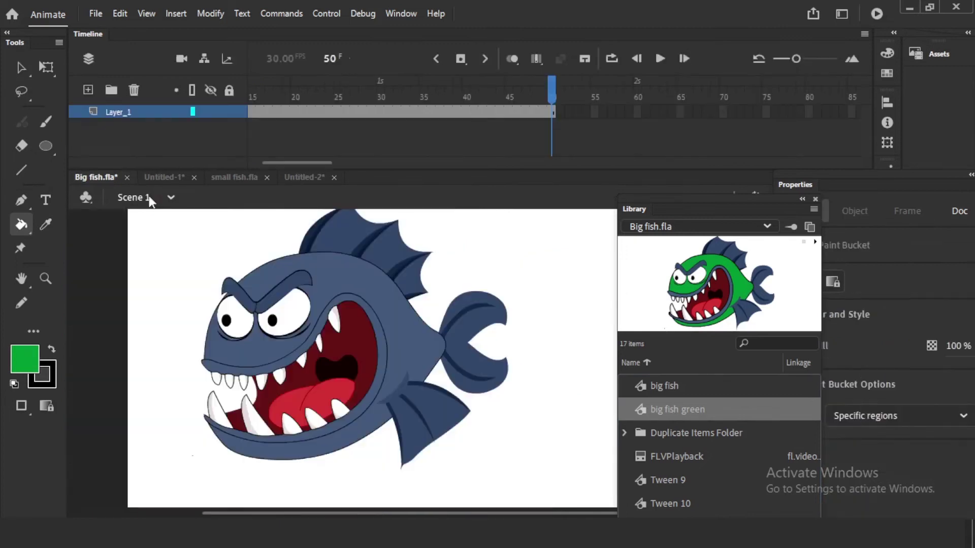
# - Move the blue fish aside and place an instance of the "big fish green" symbol beside it
pyautogui.click(21, 68)
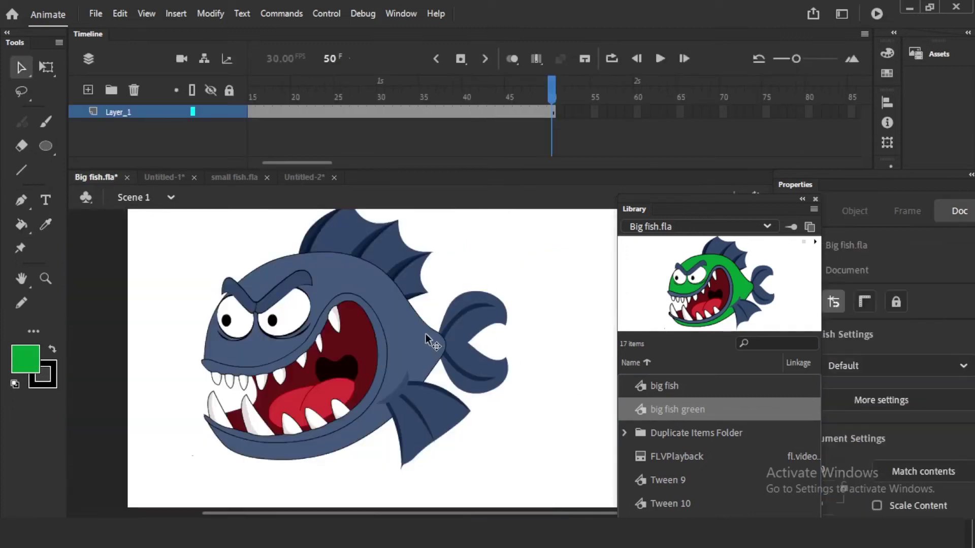
pyautogui.moveTo(426, 333); pyautogui.dragTo(342, 363)
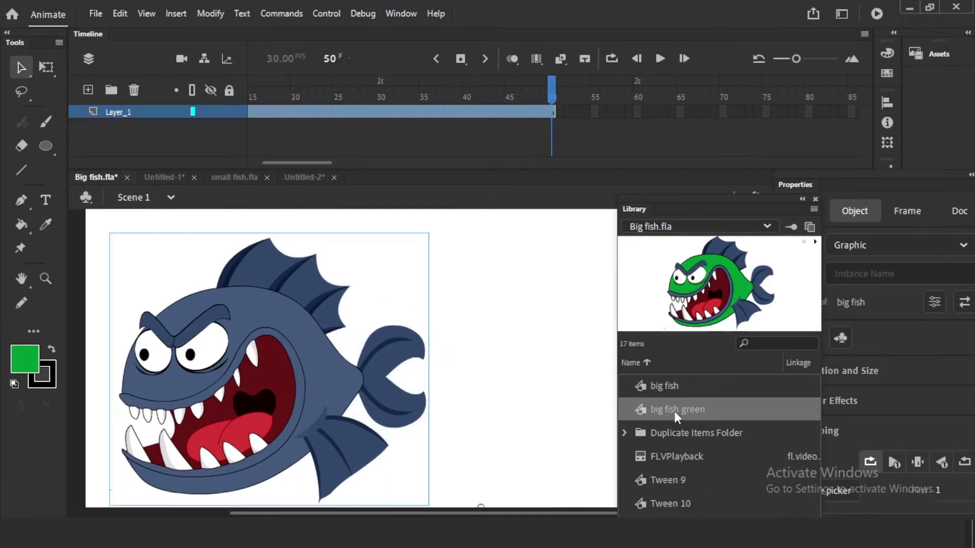
pyautogui.moveTo(644, 409); pyautogui.dragTo(543, 397)
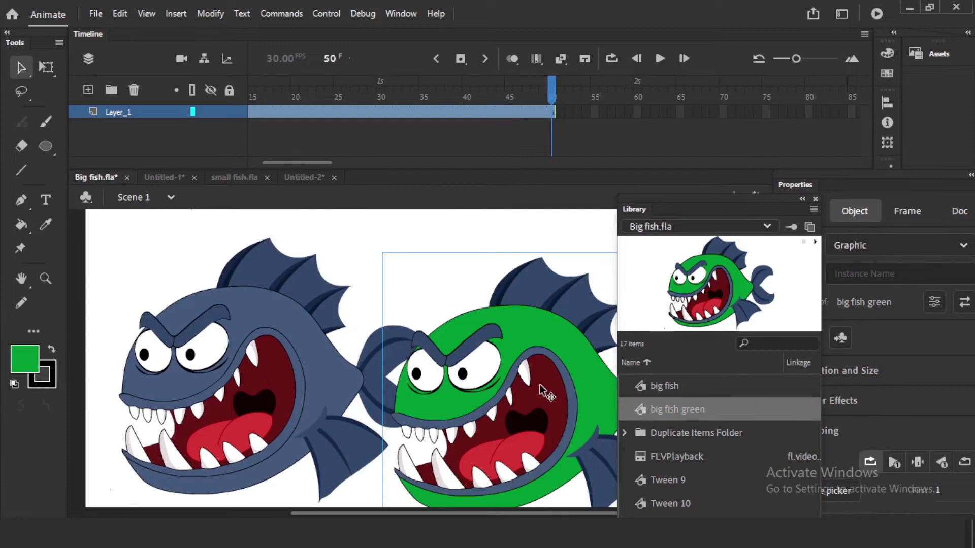
pyautogui.scroll(-2, 540, 383)
pyautogui.moveTo(386, 385); pyautogui.dragTo(314, 396)
pyautogui.moveTo(538, 378); pyautogui.dragTo(502, 362)
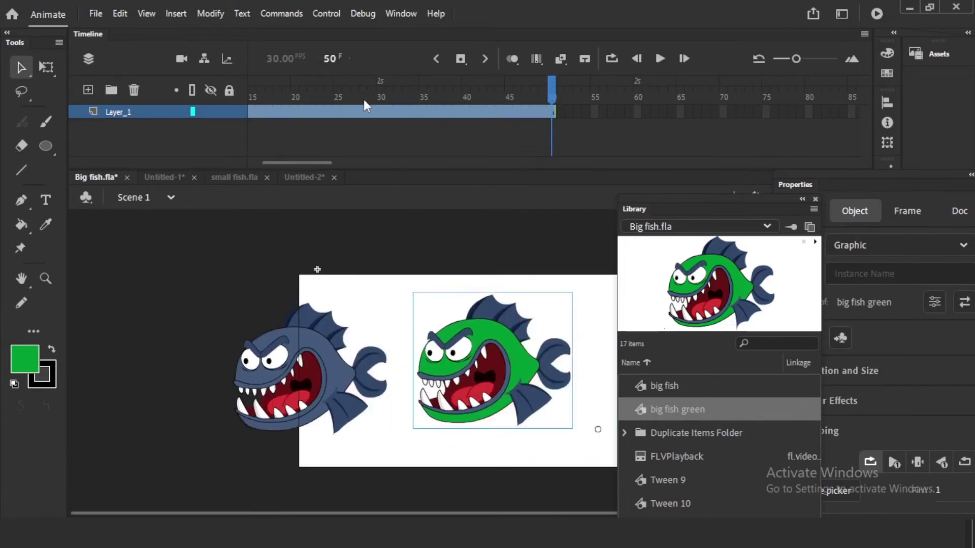
# - Play the timeline repeatedly to compare the blue and green fish animations
pyautogui.press('Return')
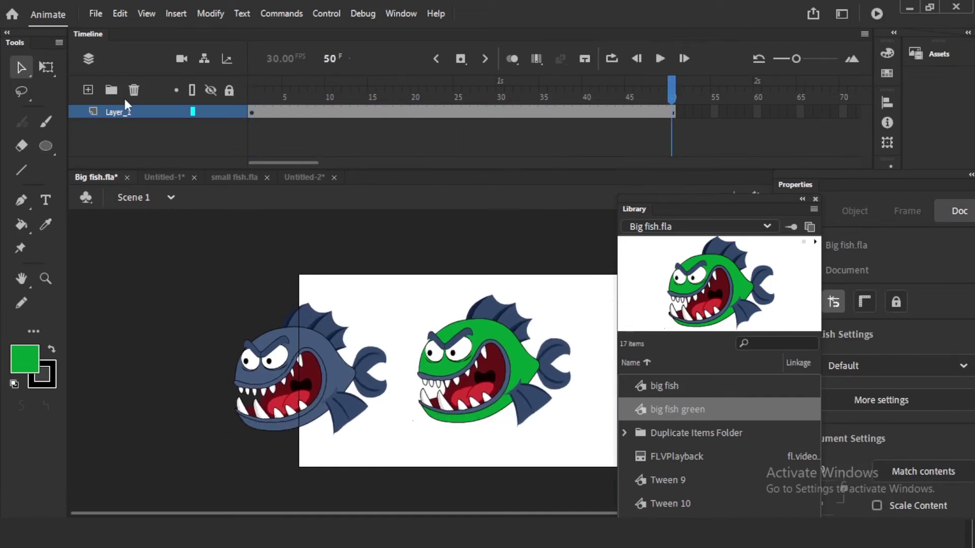
pyautogui.hotkey('ctrl', '=')
pyautogui.press('Return')
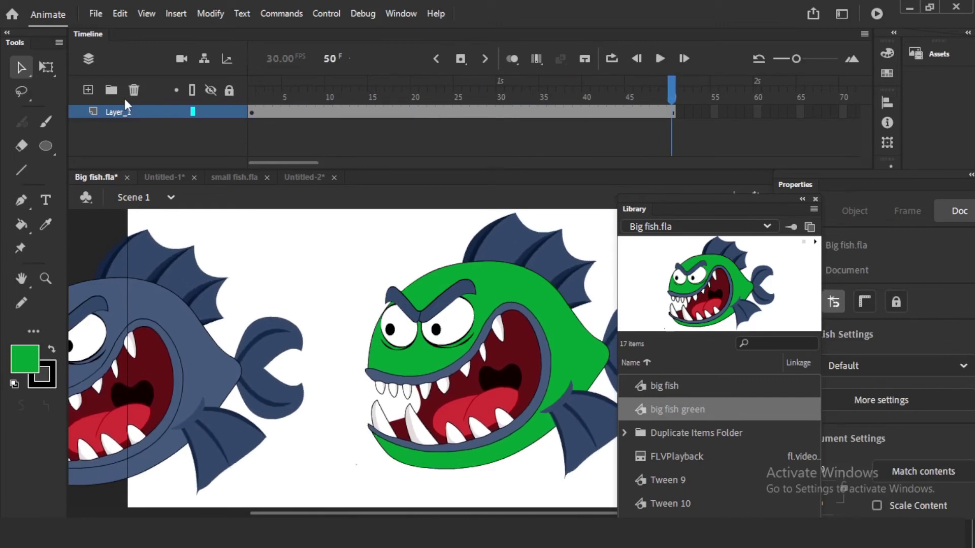
pyautogui.press('Return')
pyautogui.press('Return')
# - Switch to the Untitled-1 document and select the text block listing the symbol and library topics
pyautogui.click(160, 176)
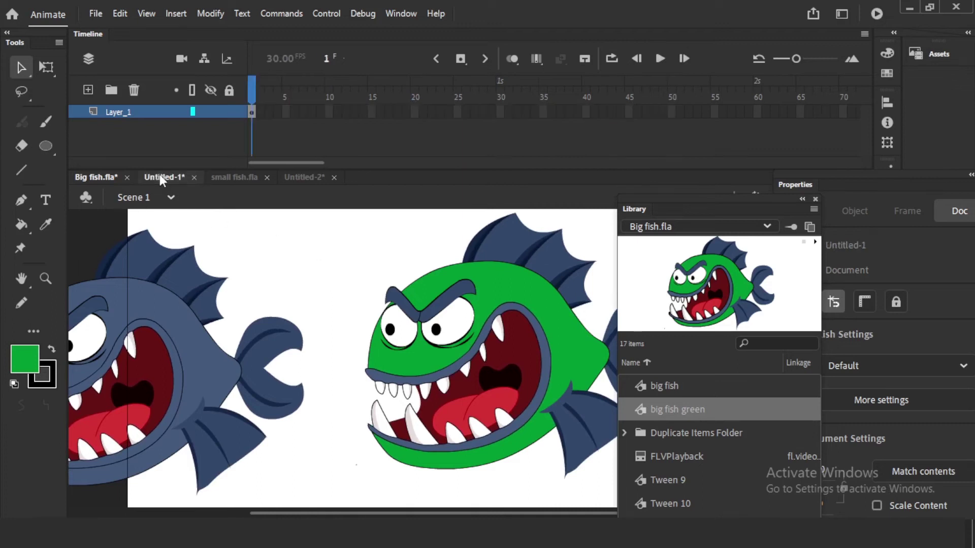
pyautogui.scroll(-3, 212, 317)
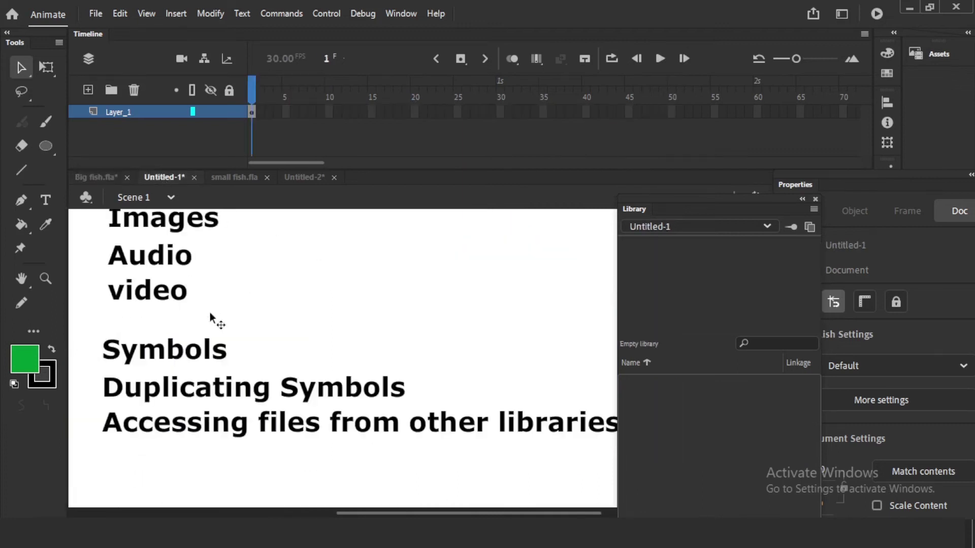
pyautogui.click(169, 344)
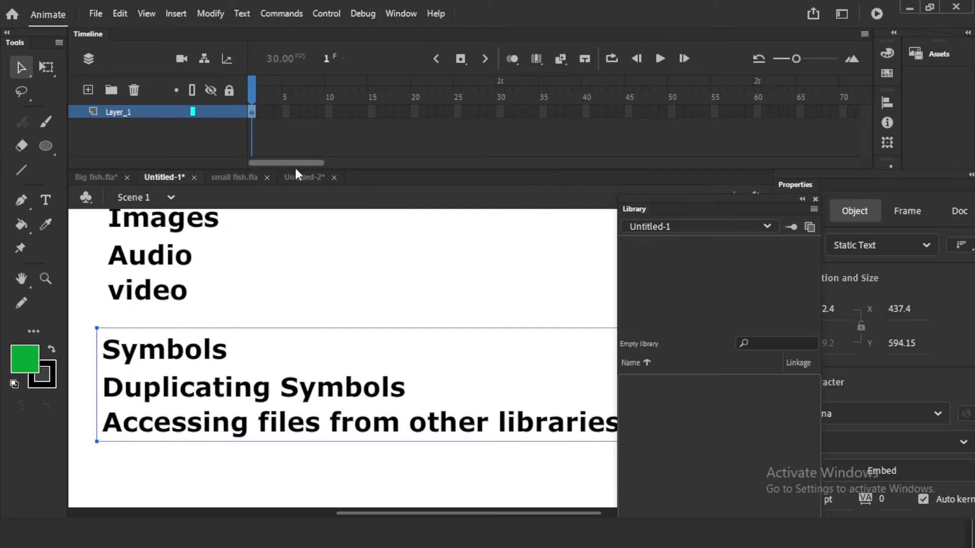
# - Switch to the small fish.fla document, bring the underwater scene into view and play its animation
pyautogui.click(227, 178)
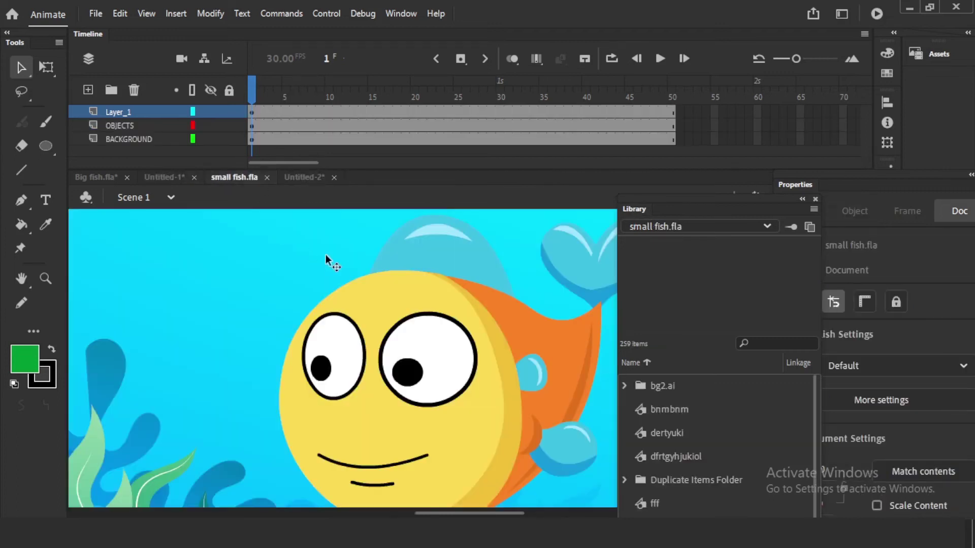
pyautogui.scroll(-3, 325, 254)
pyautogui.scroll(1, 325, 255)
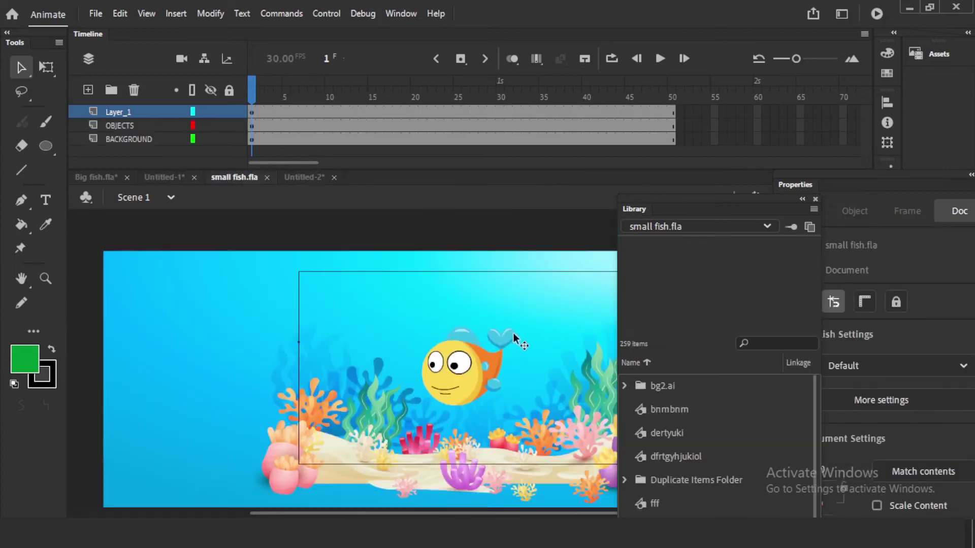
pyautogui.moveTo(513, 333); pyautogui.dragTo(425, 323)
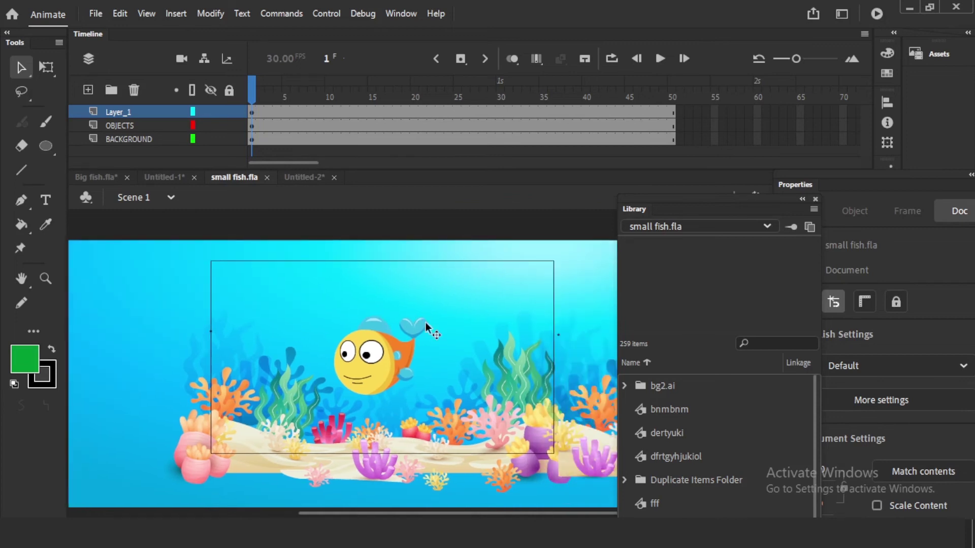
pyautogui.press('Return')
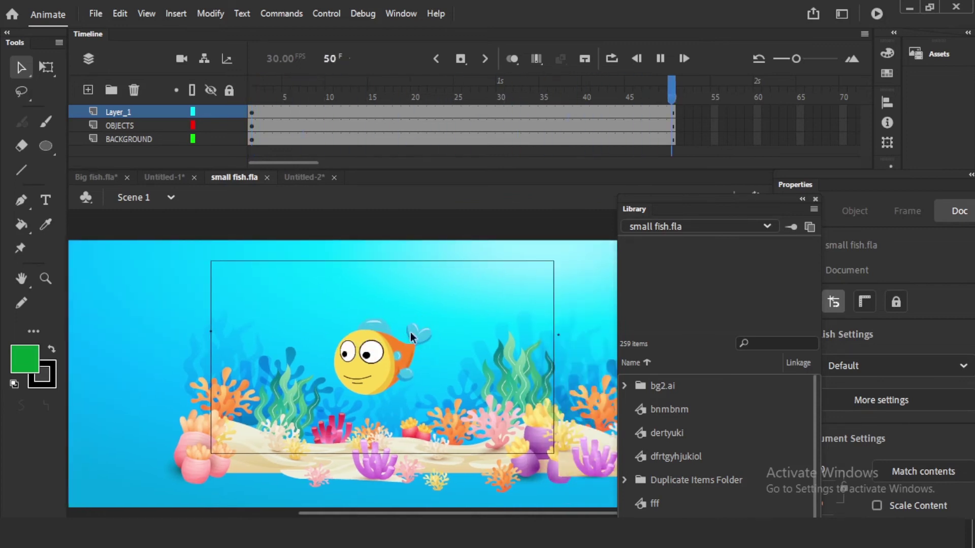
# - Move the small yellow fish to the right and slightly up in the scene, and replay the animation
pyautogui.click(410, 332)
pyautogui.moveTo(382, 374); pyautogui.dragTo(464, 351)
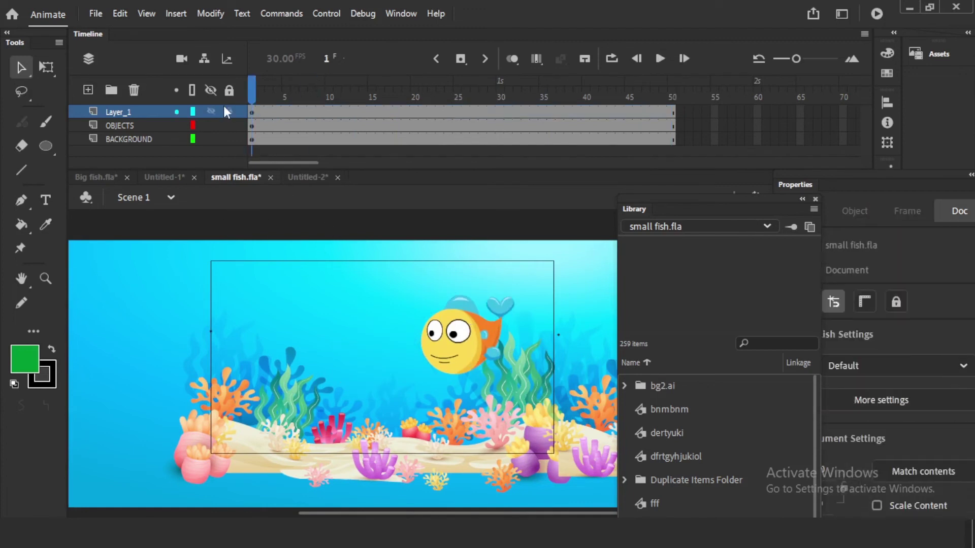
pyautogui.press('Return')
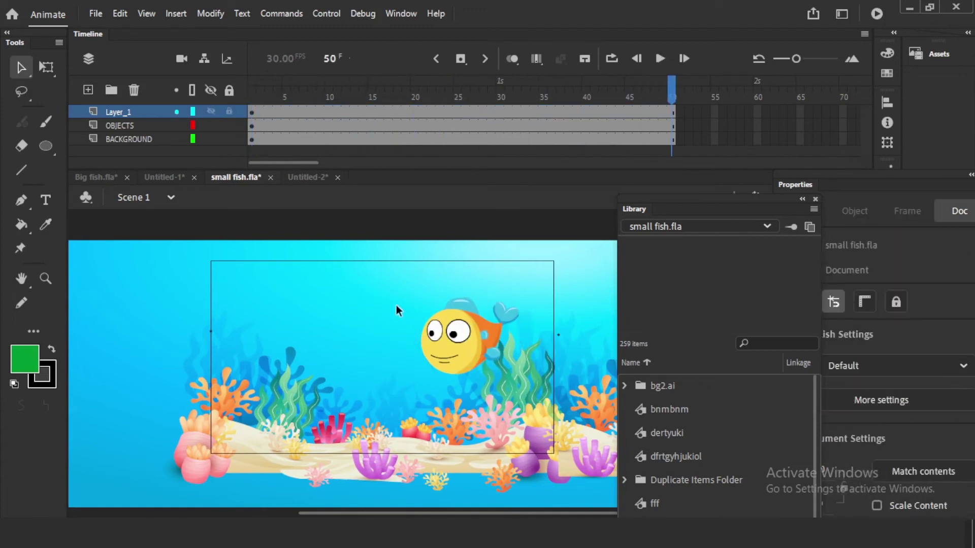
# - Copy the blue fish from Big fish.fla, and in small fish.fla add a new layer on top with all layers below it locked
pyautogui.click(95, 175)
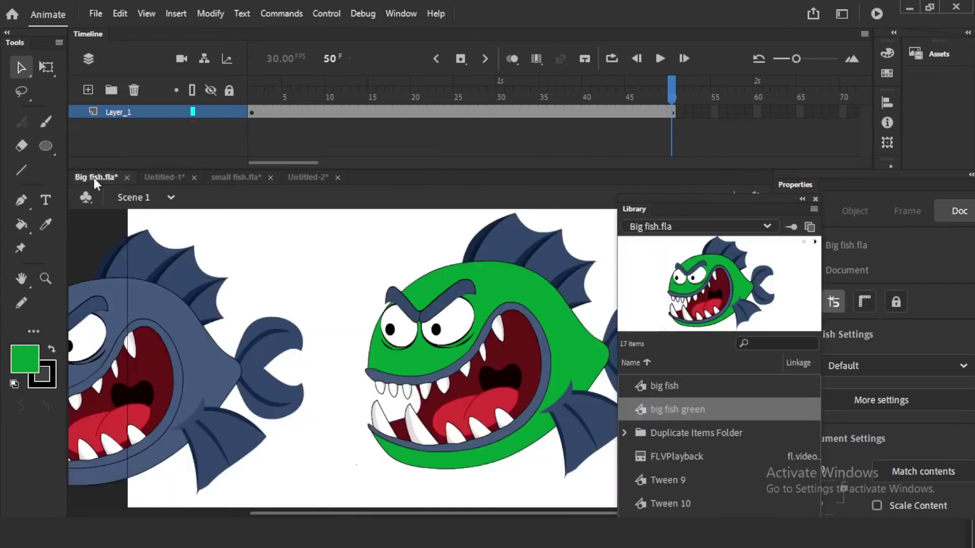
pyautogui.click(248, 369)
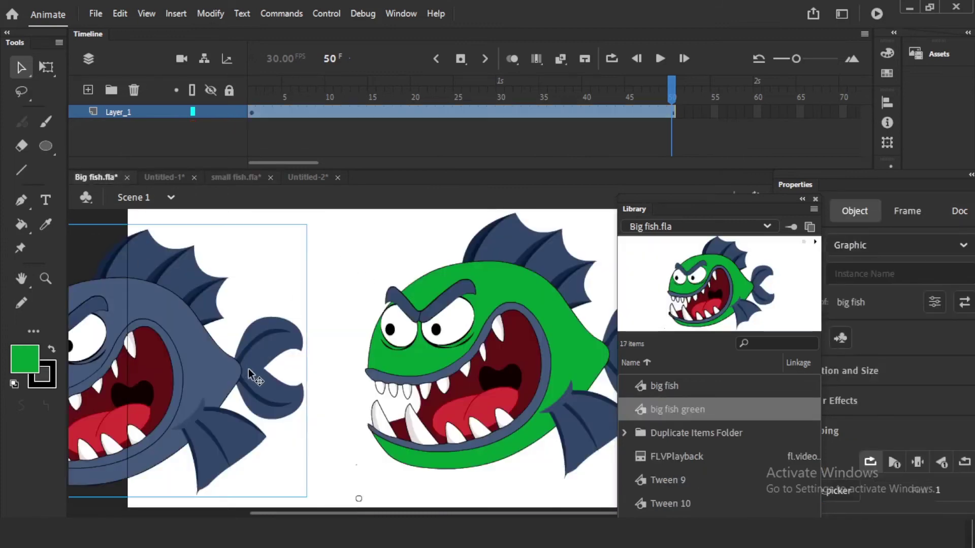
pyautogui.click(237, 178)
pyautogui.click(89, 89)
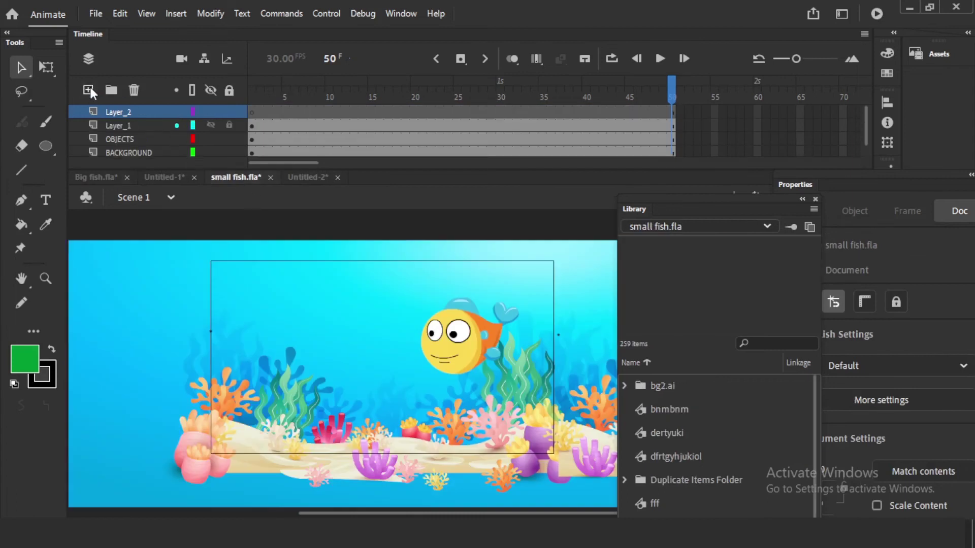
pyautogui.click(230, 92)
# - Paste the copied blue fish into the new layer, putting duplicate items into a folder, and move it to the left of the yellow fish
pyautogui.hotkey('ctrl', 'v')
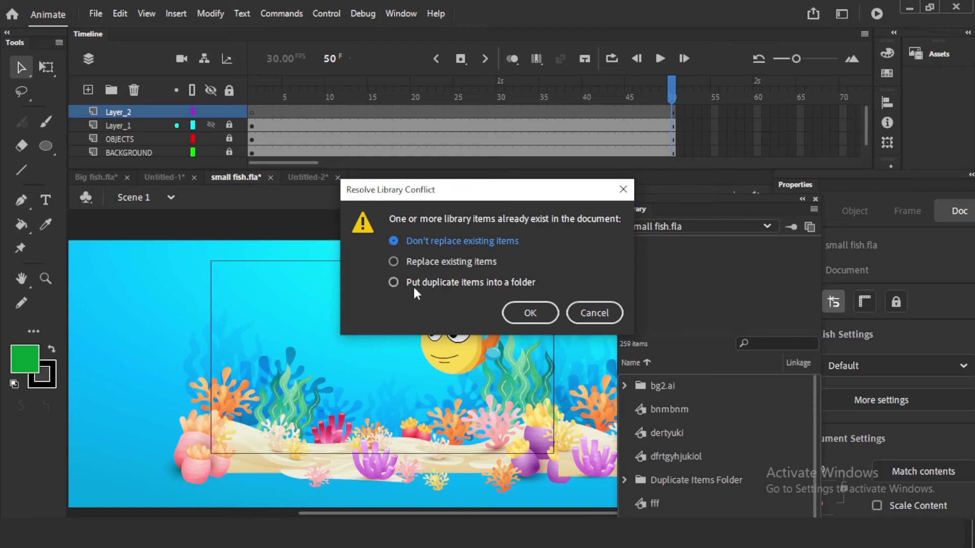
pyautogui.click(394, 280)
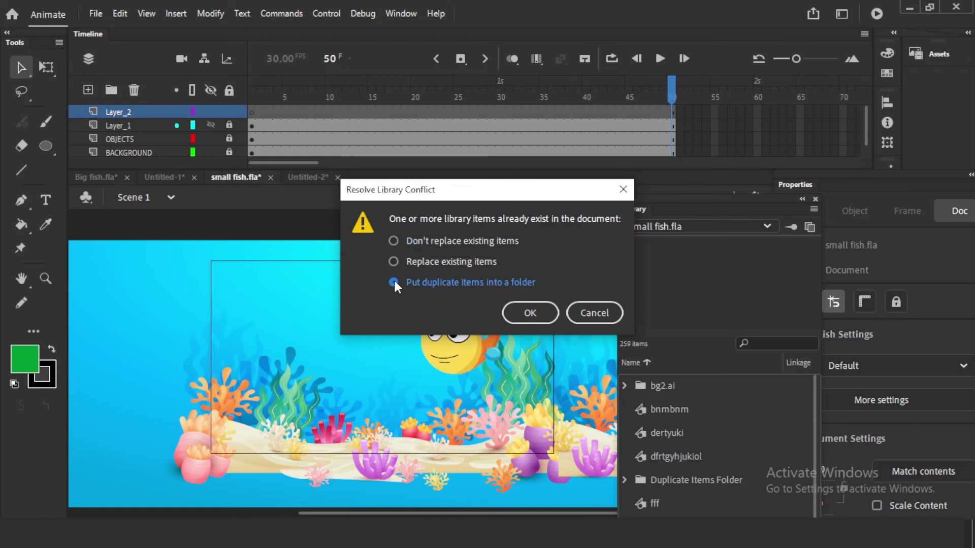
pyautogui.click(554, 316)
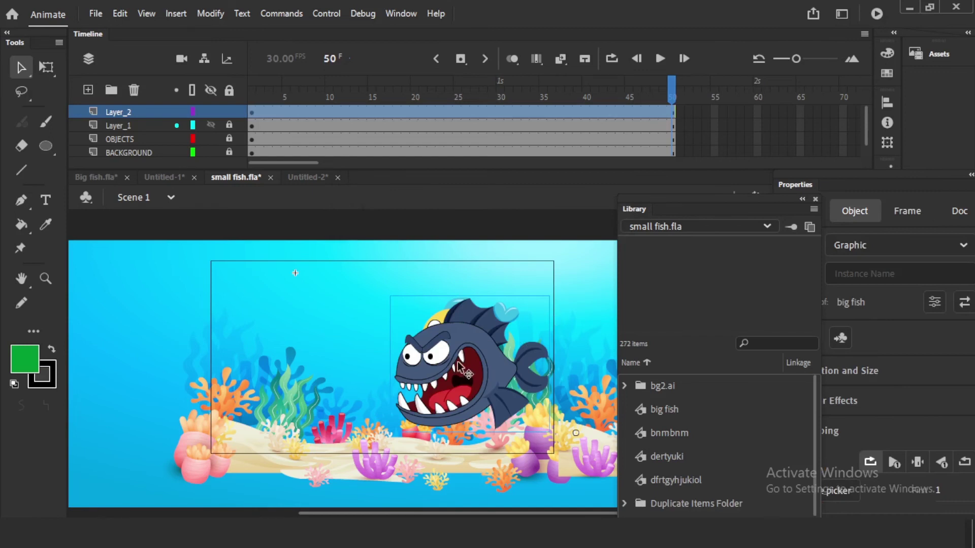
pyautogui.moveTo(490, 366); pyautogui.dragTo(327, 362)
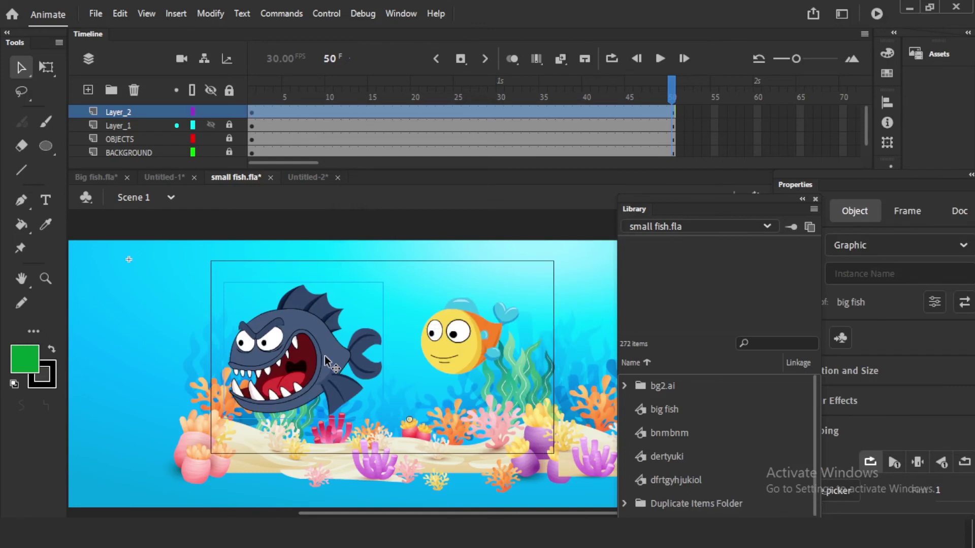
# - Delete the pasted blue fish from the scene, look at the Big fish.fla document and return to small fish.fla
pyautogui.press('Delete')
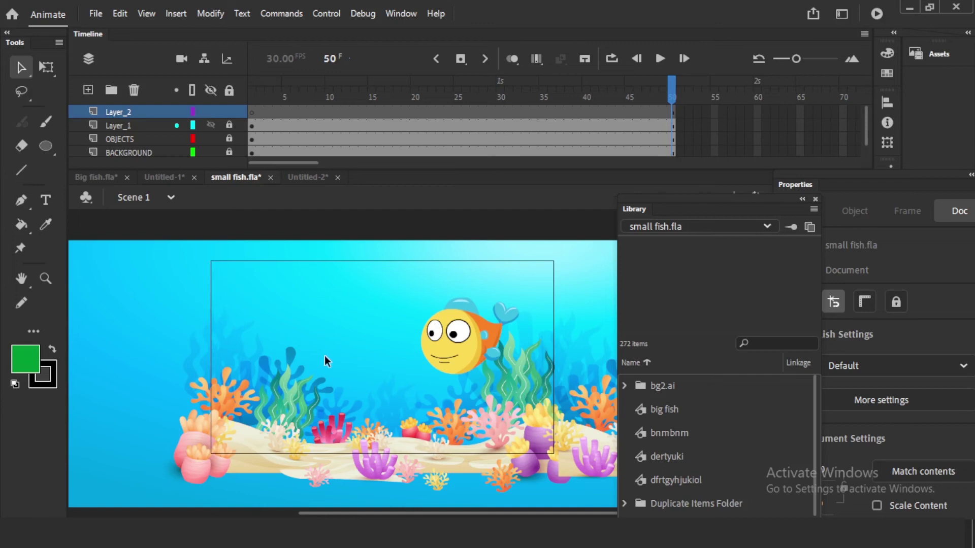
pyautogui.click(94, 176)
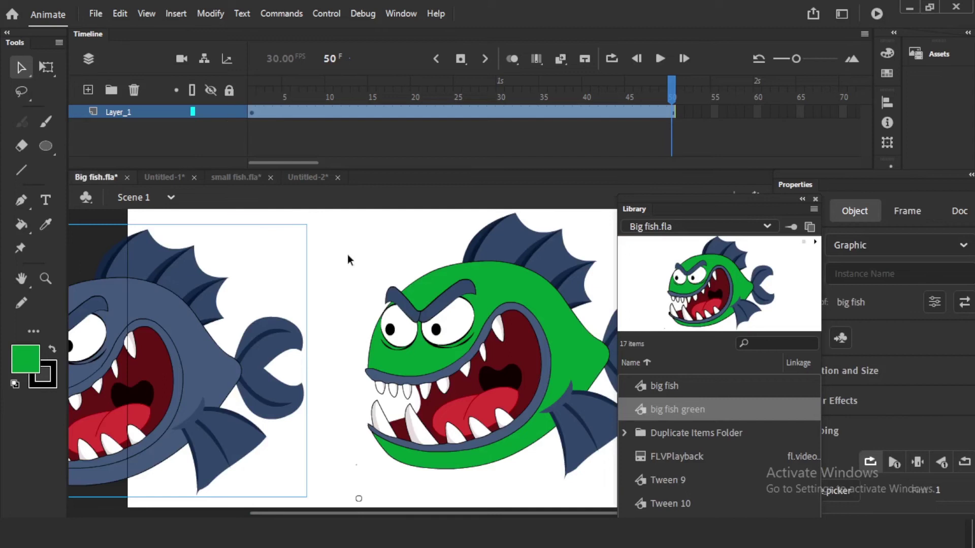
pyautogui.click(237, 175)
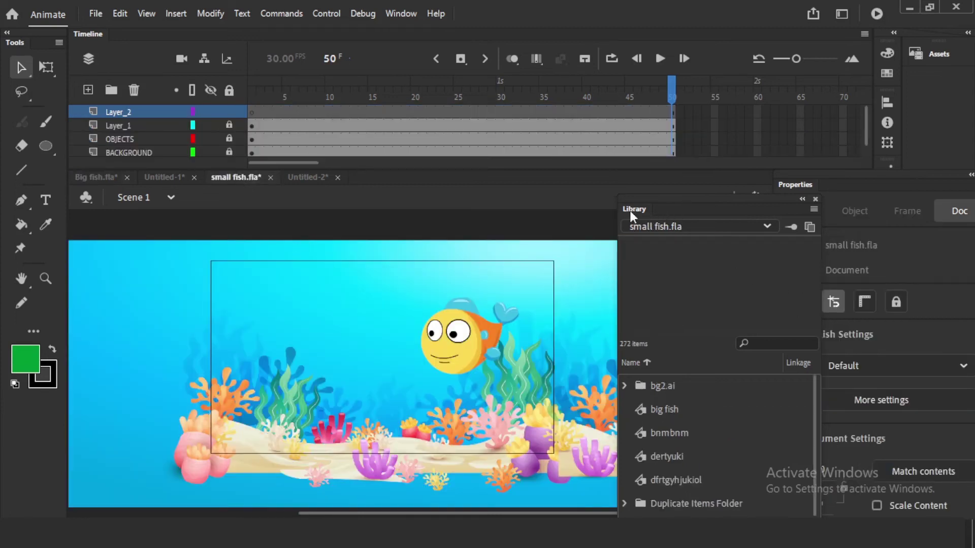
# - Look through the Library's list of open documents, check the Untitled-2 and Untitled-1 documents' libraries, and return to small fish.fla
pyautogui.moveTo(631, 213); pyautogui.dragTo(442, 240)
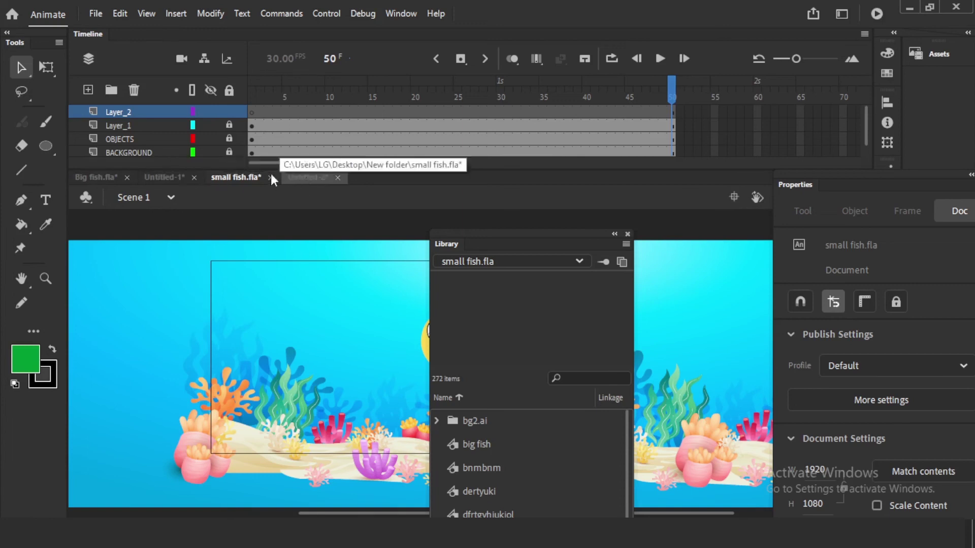
pyautogui.click(578, 261)
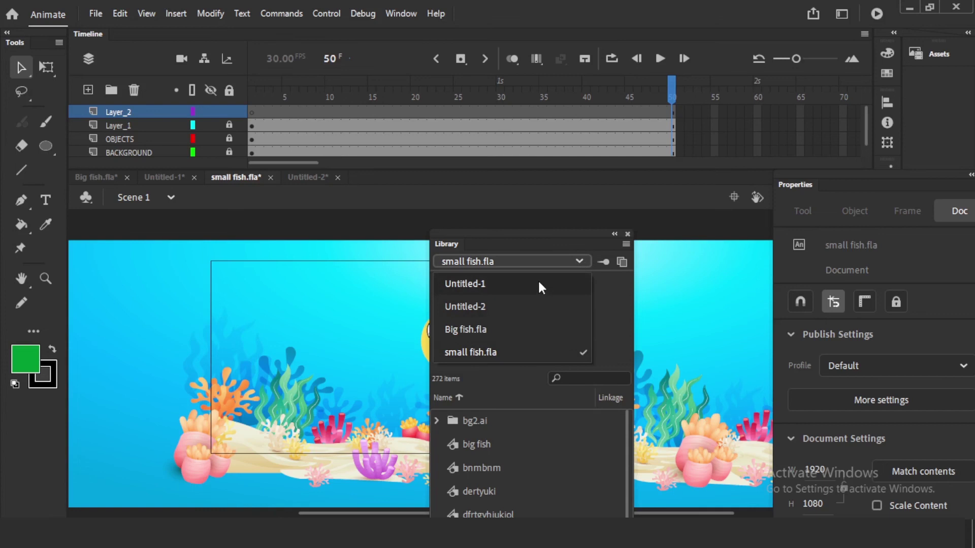
pyautogui.click(609, 294)
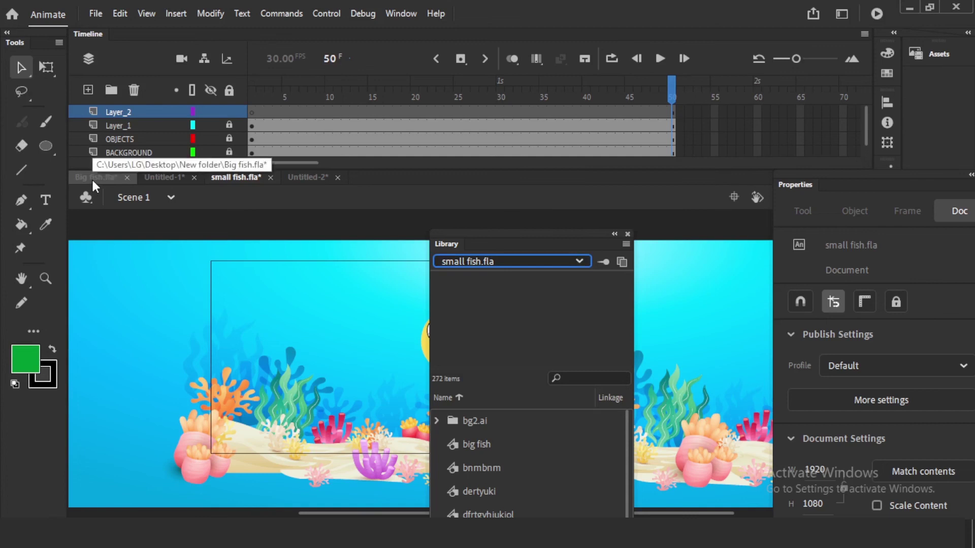
pyautogui.click(297, 179)
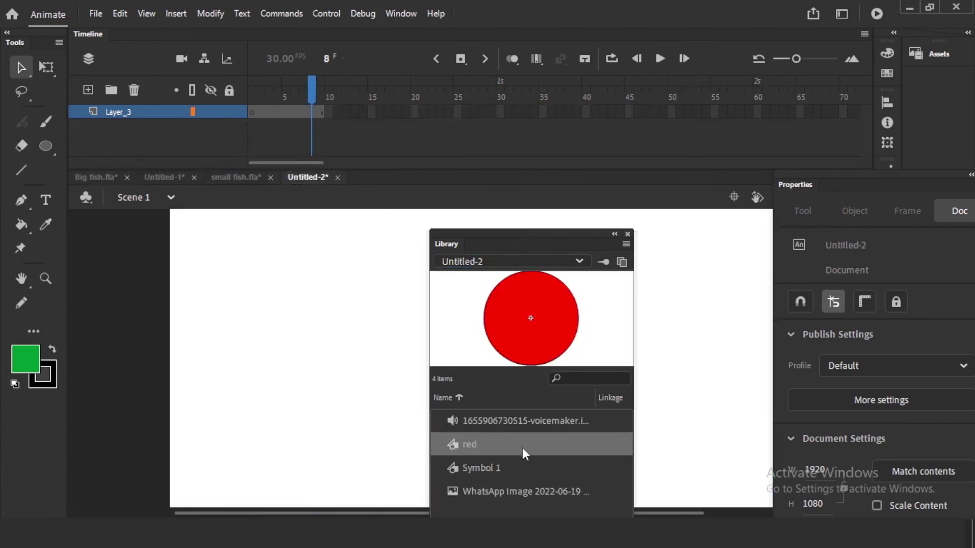
pyautogui.click(158, 178)
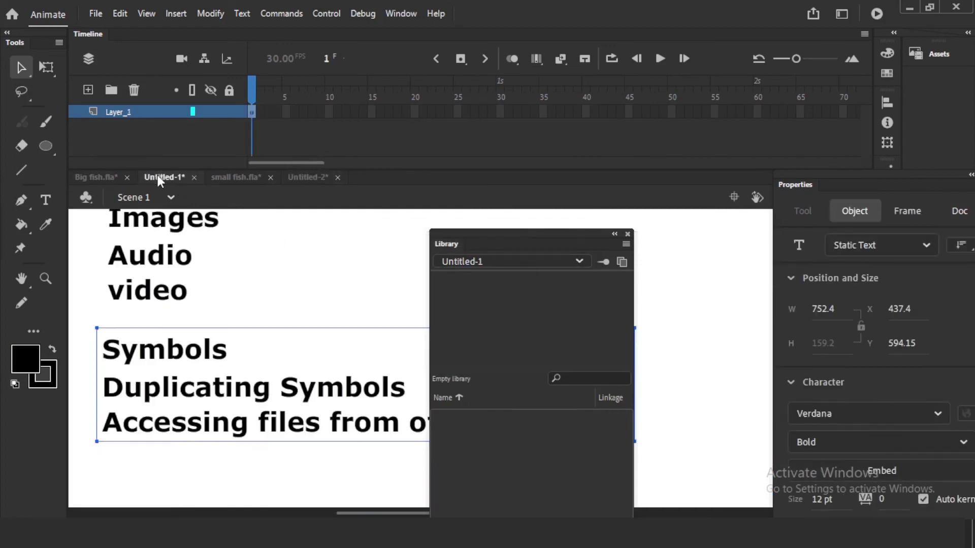
pyautogui.click(233, 176)
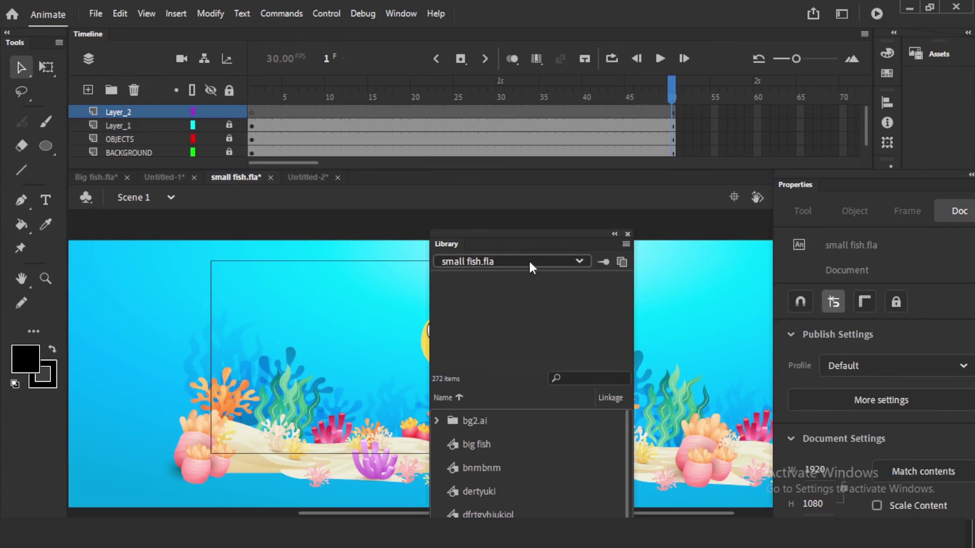
# - Move the Library panel higher and display the Untitled-1 library while staying in the small fish.fla document
pyautogui.moveTo(448, 235); pyautogui.dragTo(465, 118)
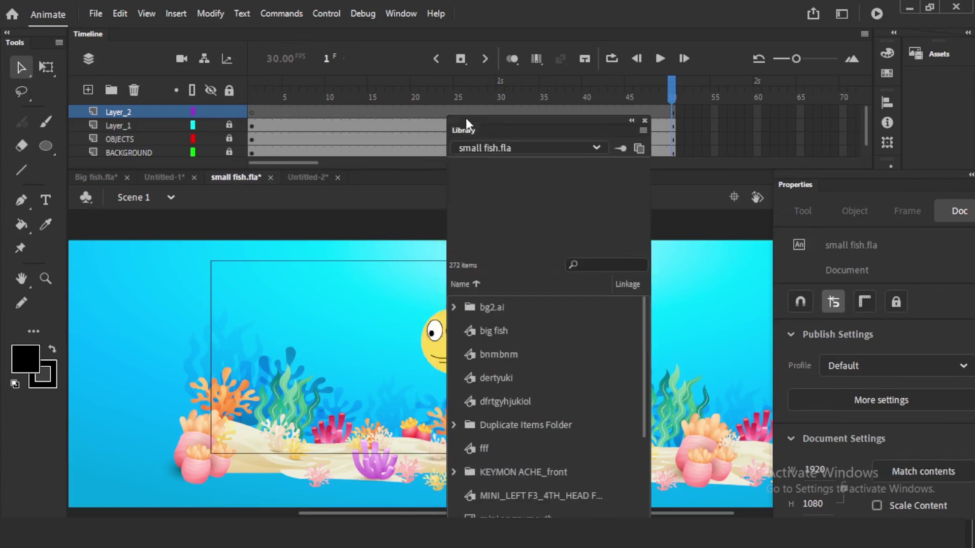
pyautogui.click(493, 140)
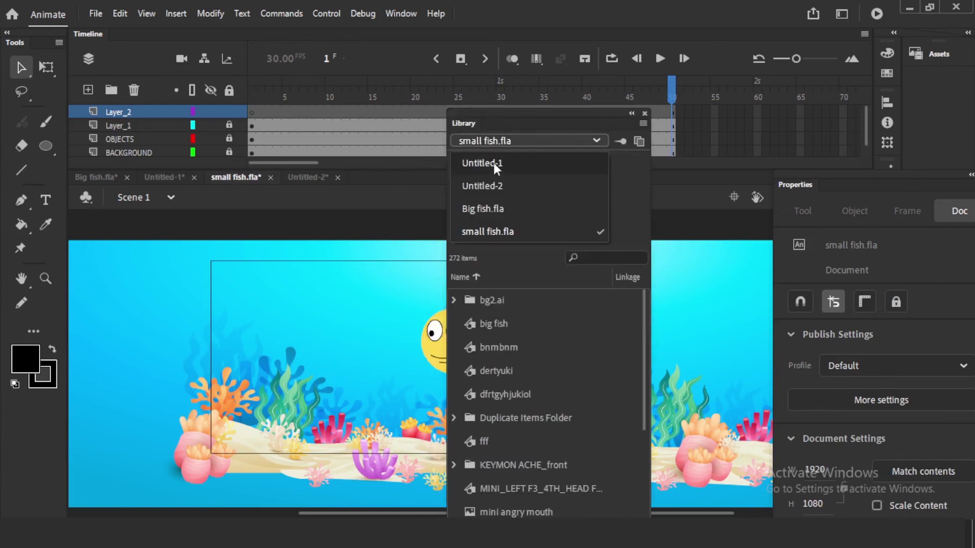
pyautogui.click(493, 163)
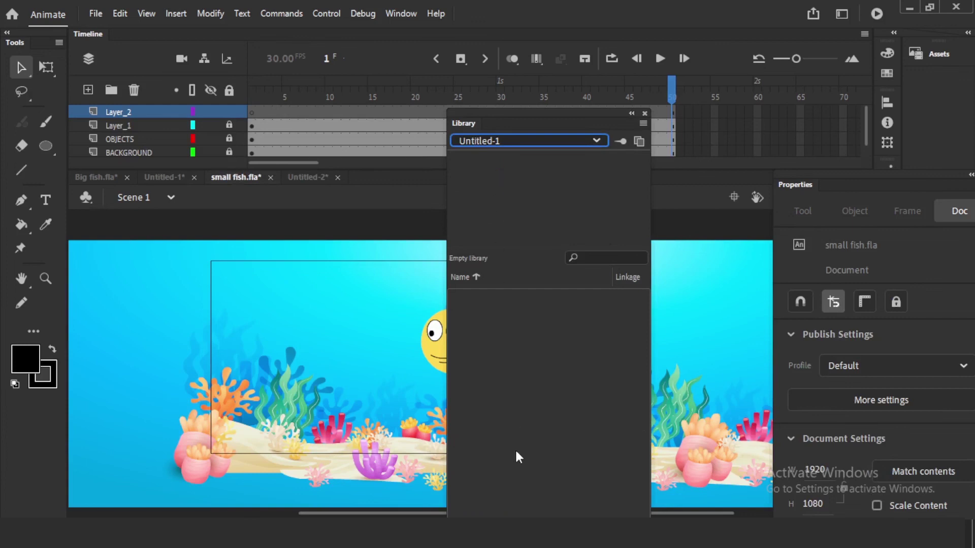
# - Display the Untitled-2 library and preview its audio file, the red symbol, Symbol 1 and the WhatsApp image
pyautogui.click(480, 139)
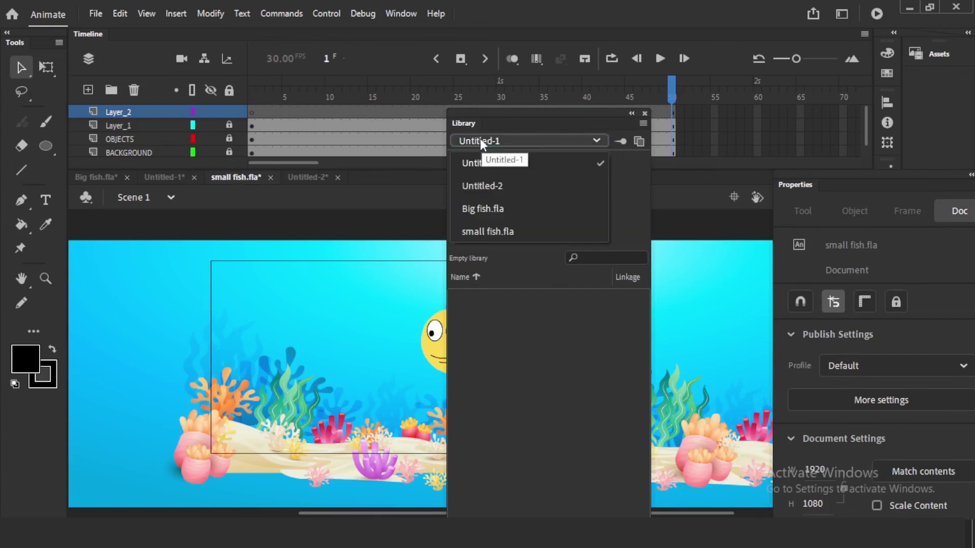
pyautogui.click(485, 183)
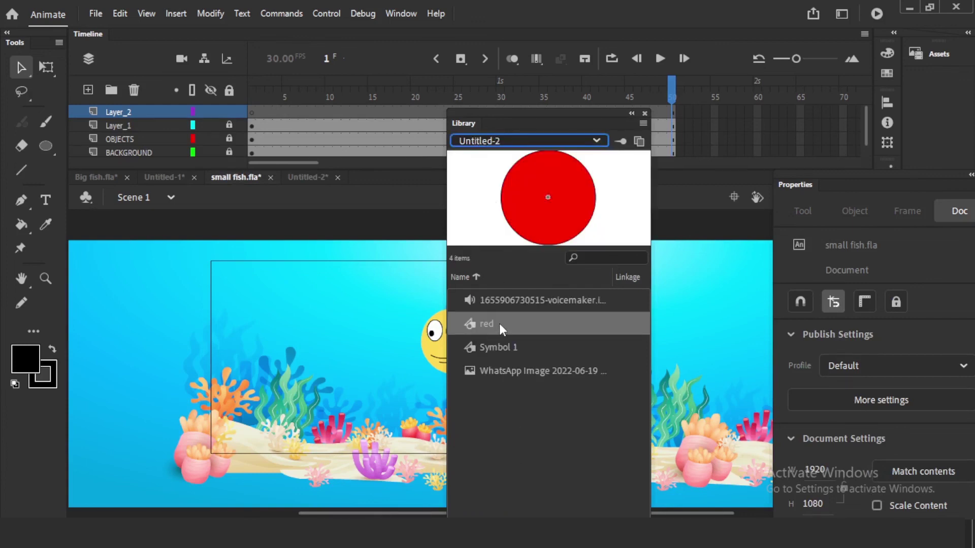
pyautogui.click(515, 300)
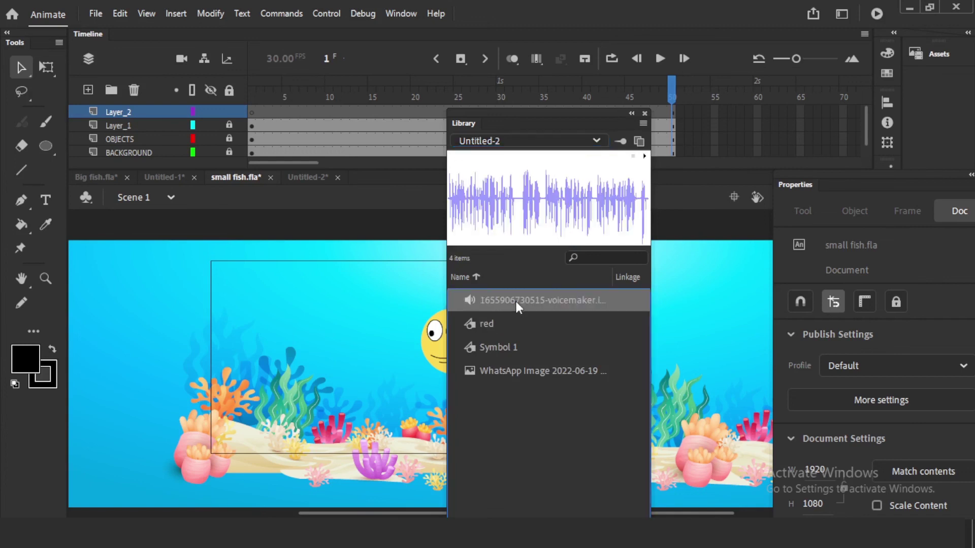
pyautogui.click(506, 348)
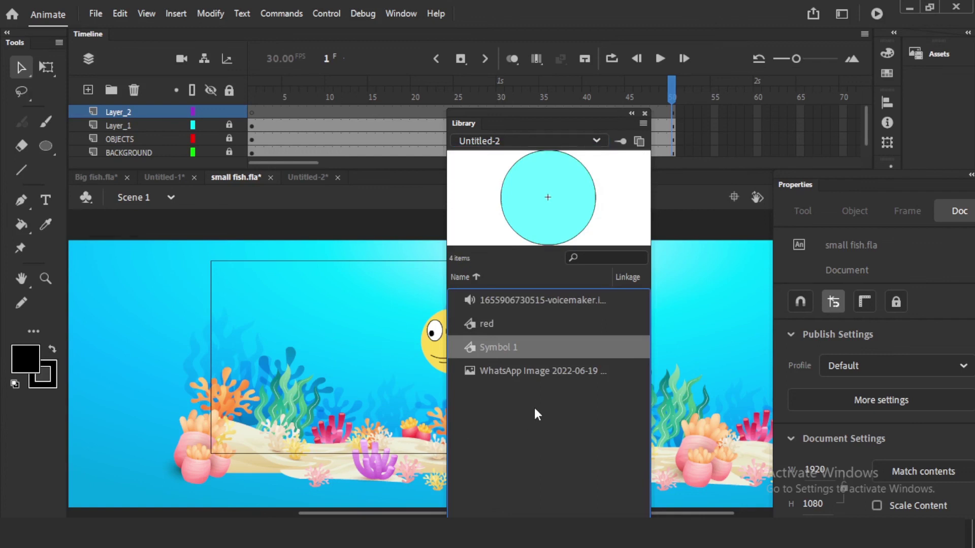
pyautogui.click(539, 370)
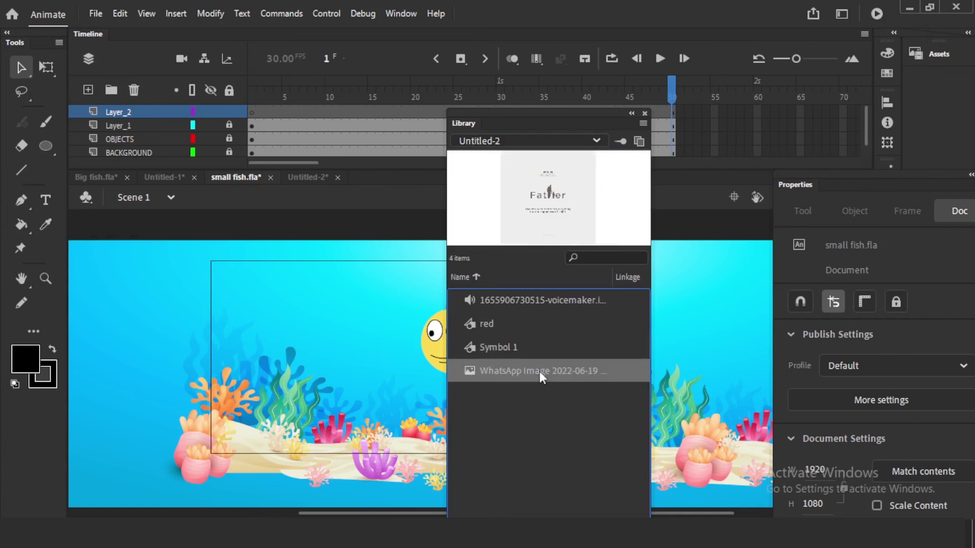
pyautogui.click(532, 344)
pyautogui.click(522, 325)
pyautogui.click(527, 300)
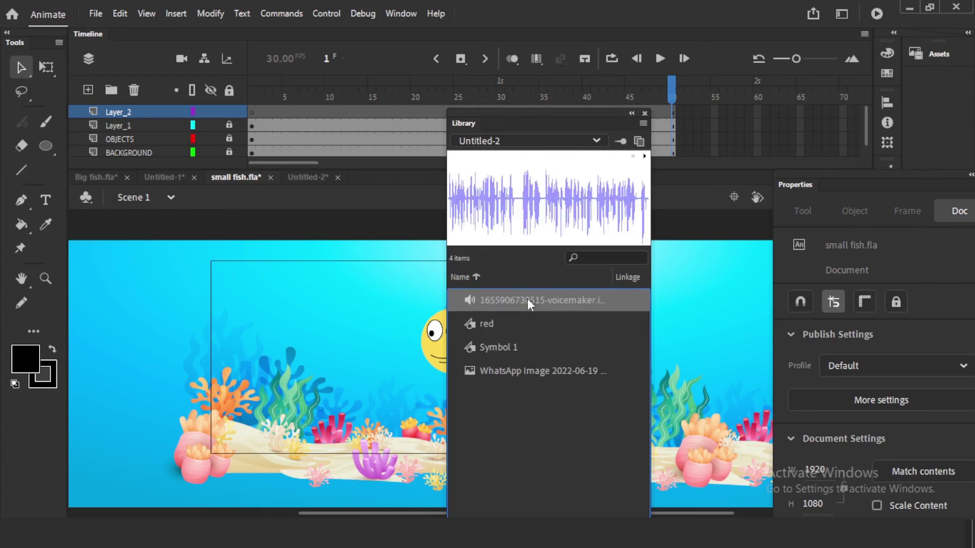
# - Display the Big fish.fla library to preview the big fish and big fish green symbols, and switch to the Untitled-1 library
pyautogui.click(512, 141)
pyautogui.click(504, 207)
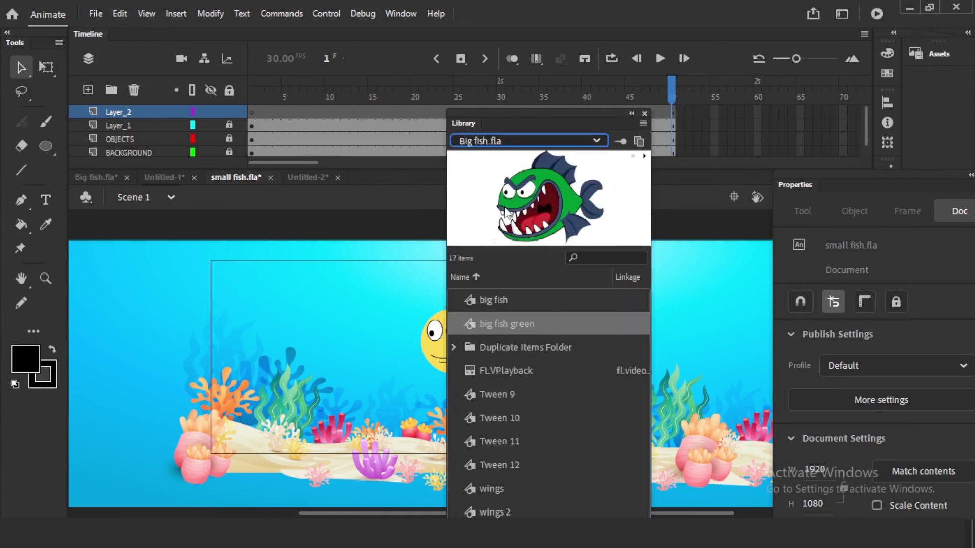
pyautogui.click(513, 300)
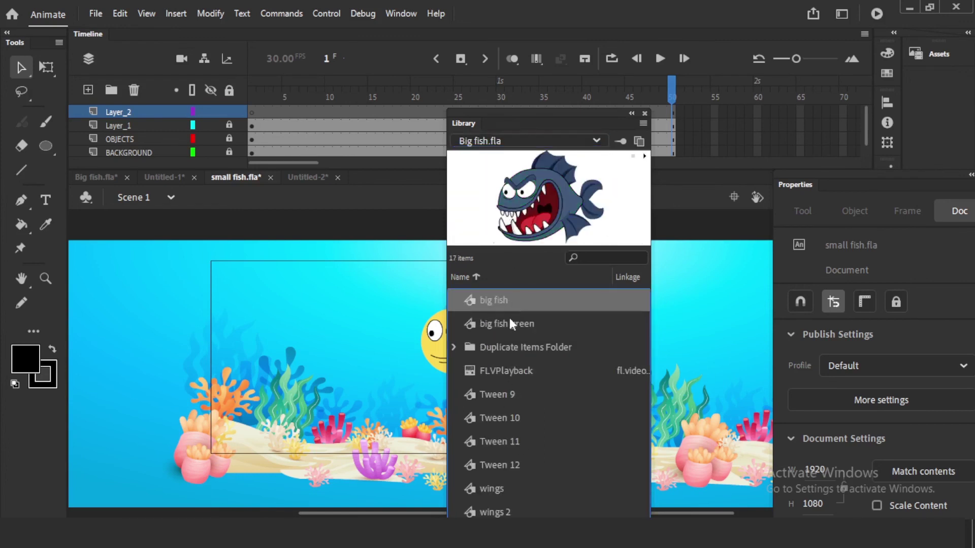
pyautogui.click(508, 322)
pyautogui.click(508, 300)
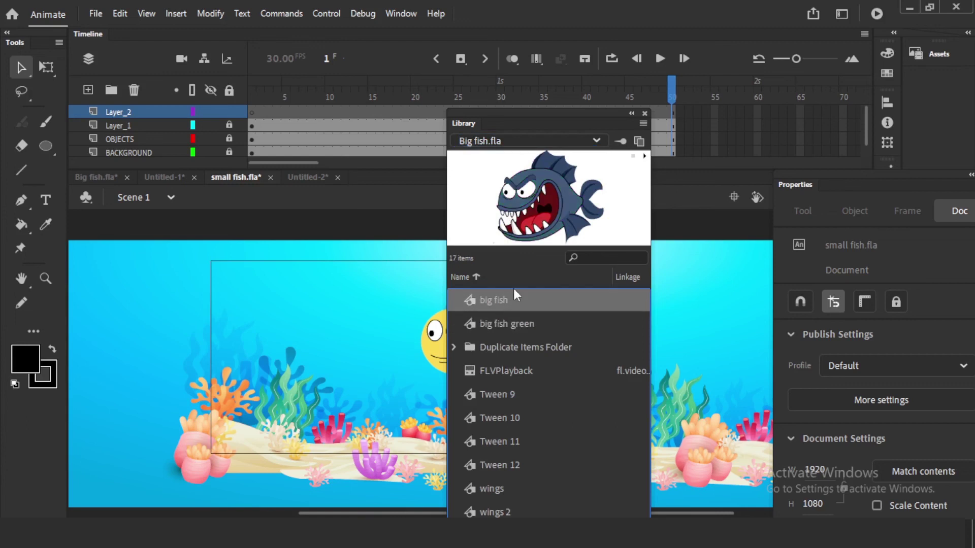
pyautogui.click(505, 136)
pyautogui.click(495, 163)
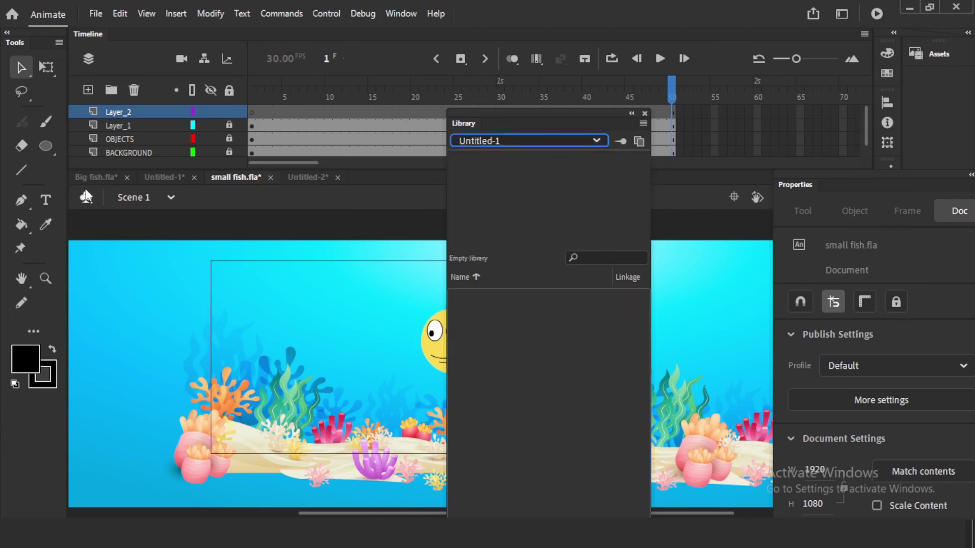
# - Place the big fish symbol from the Big fish.fla library to the left of the yellow fish, putting duplicate items into a folder
pyautogui.click(509, 141)
pyautogui.click(503, 206)
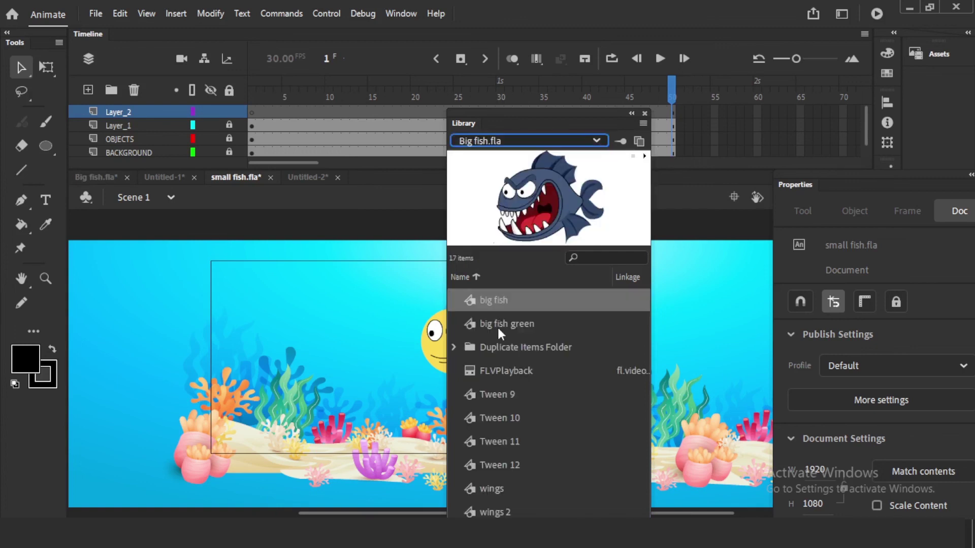
pyautogui.moveTo(494, 300); pyautogui.dragTo(246, 355)
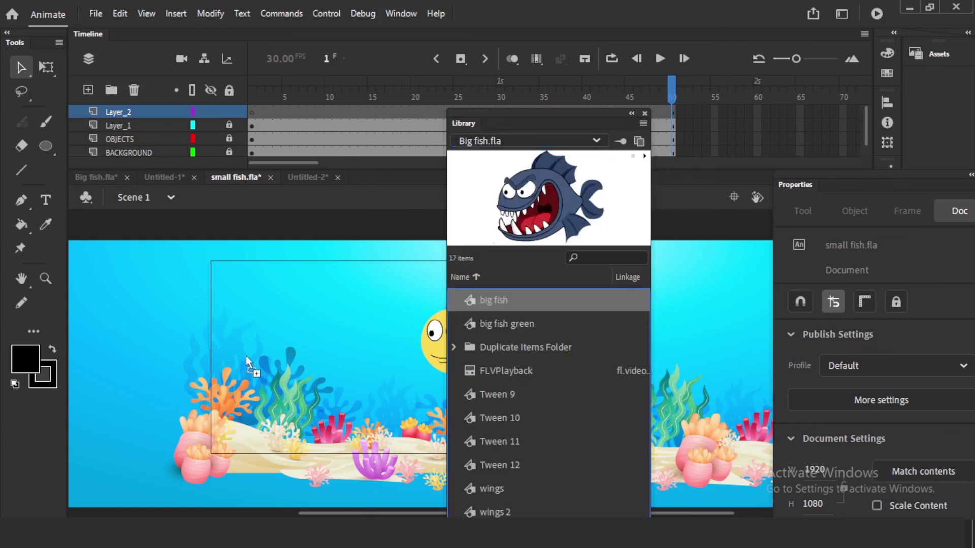
pyautogui.moveTo(507, 190); pyautogui.dragTo(323, 223)
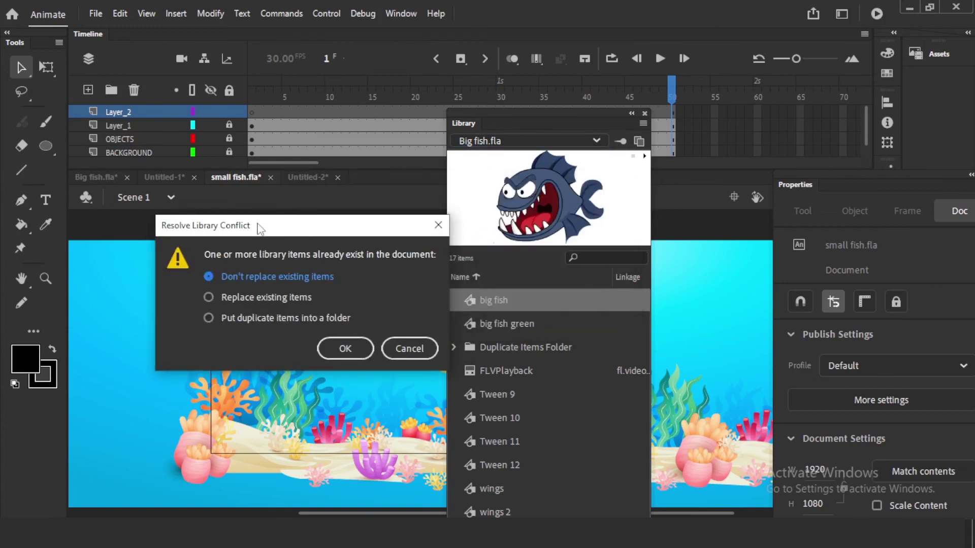
pyautogui.click(244, 317)
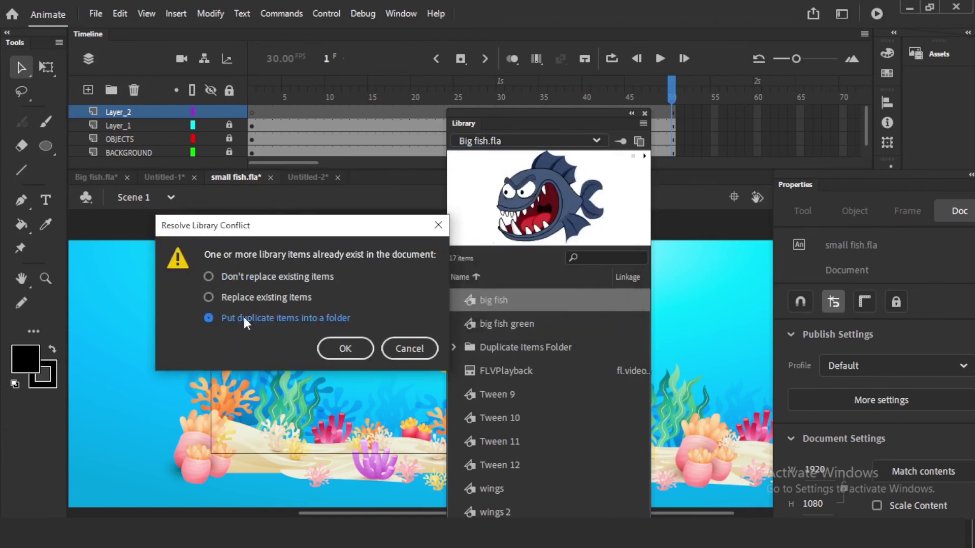
pyautogui.click(331, 348)
pyautogui.moveTo(257, 372); pyautogui.dragTo(318, 341)
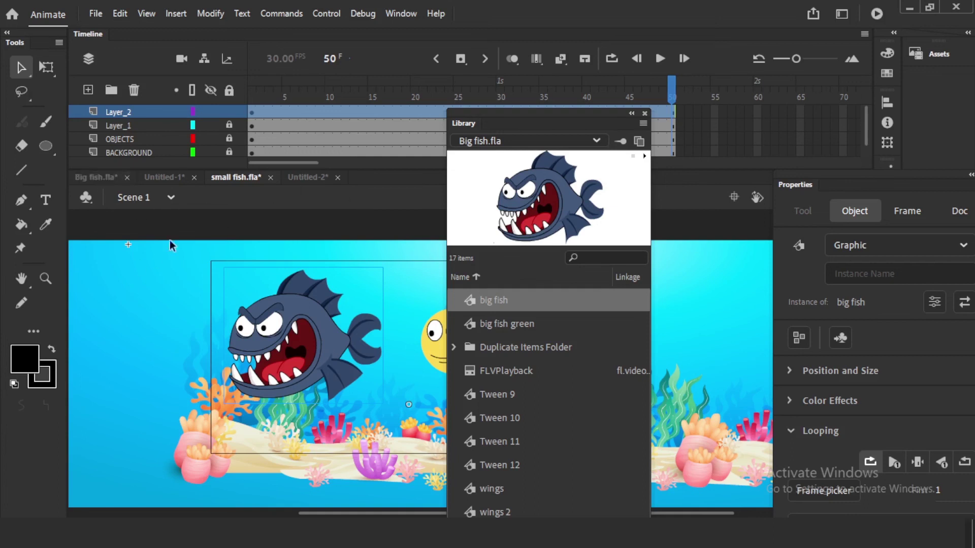
# - Open the Library's list of open documents
pyautogui.click(546, 140)
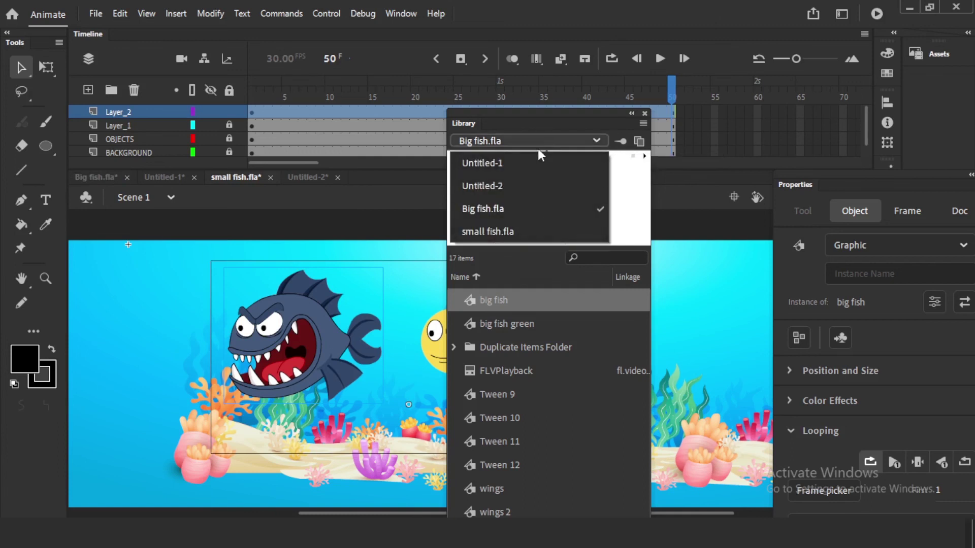